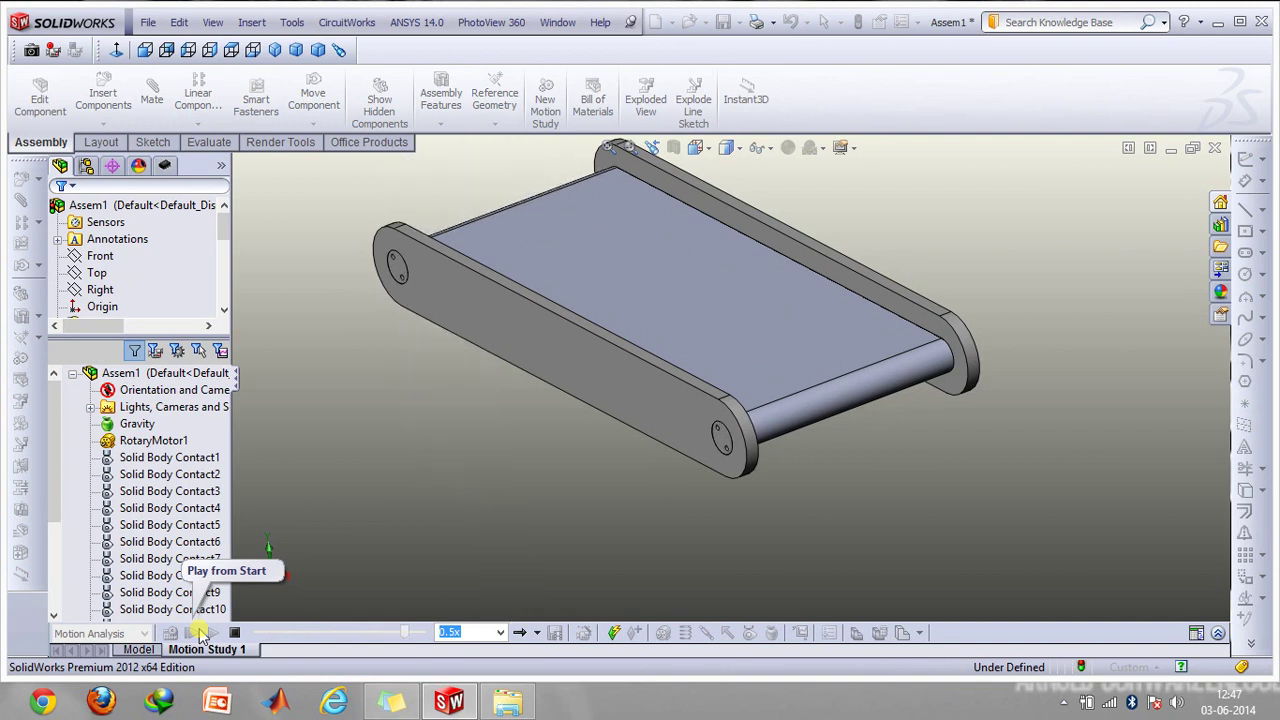
{"action": "left_click", "coordinate": [138, 649]}
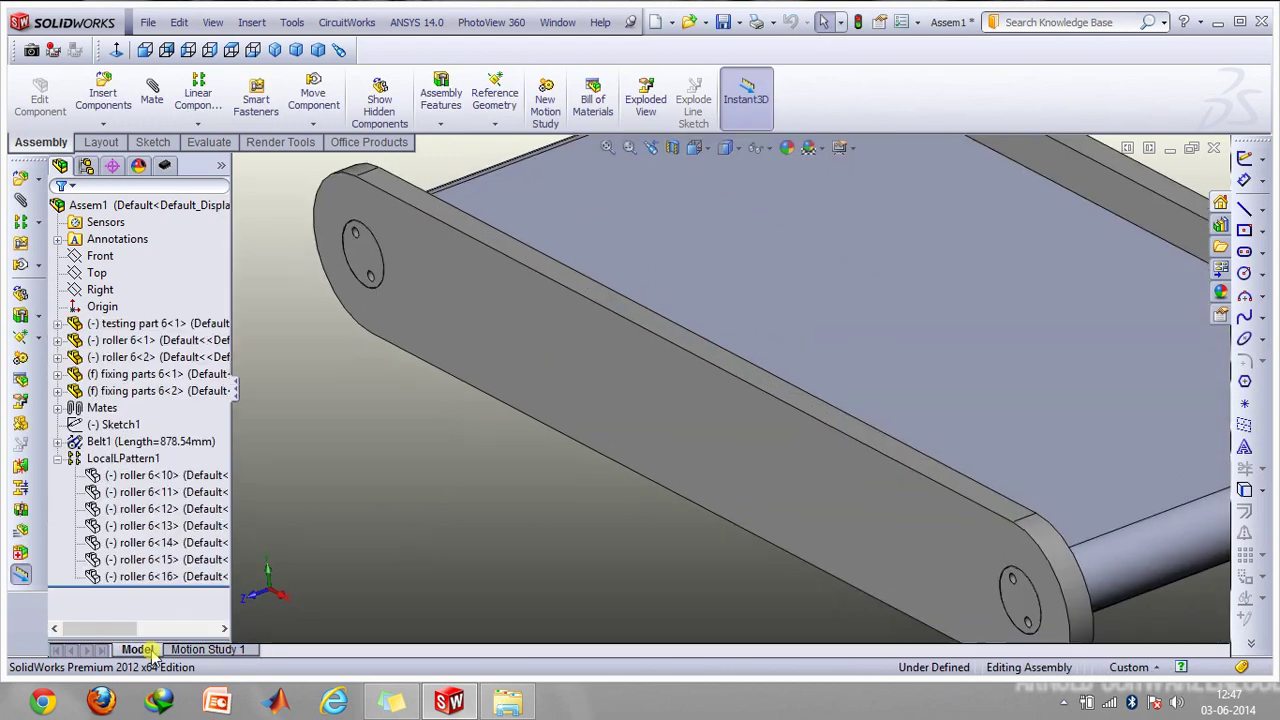
{"action": "scroll", "coordinate": [670, 505], "scroll_direction": "up", "scroll_amount": 8}
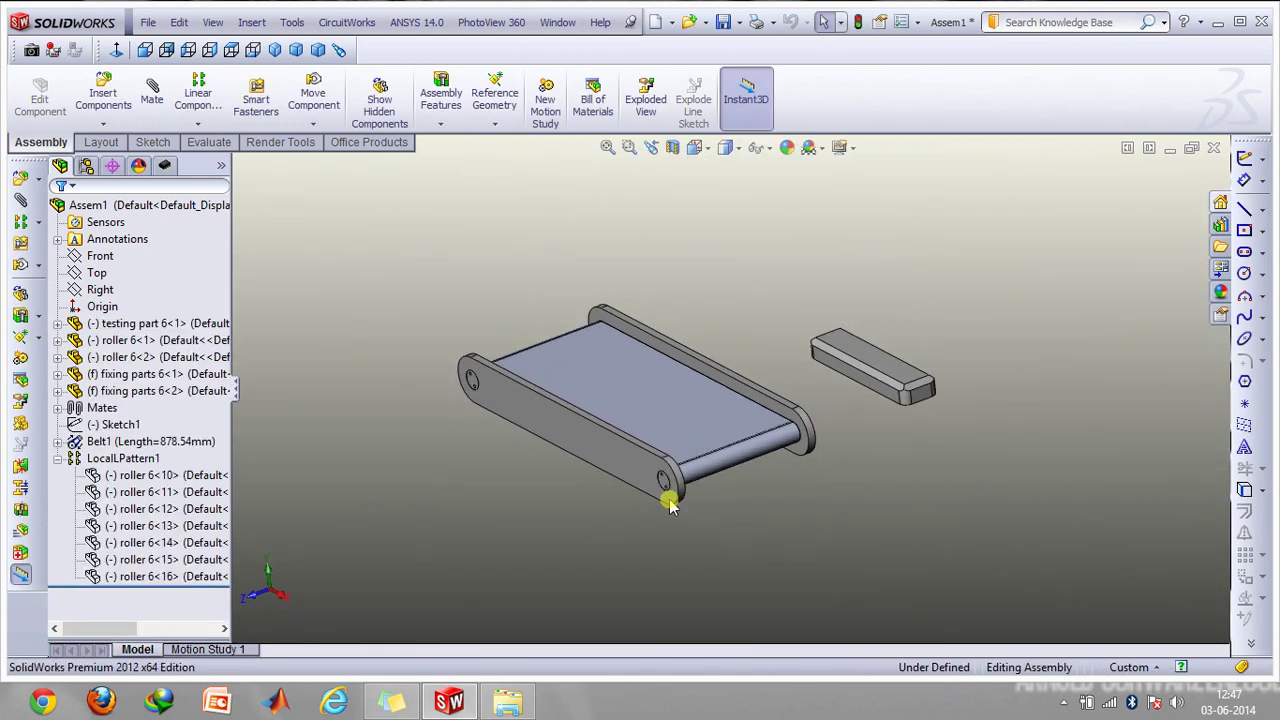
{"action": "left_click", "coordinate": [686, 402]}
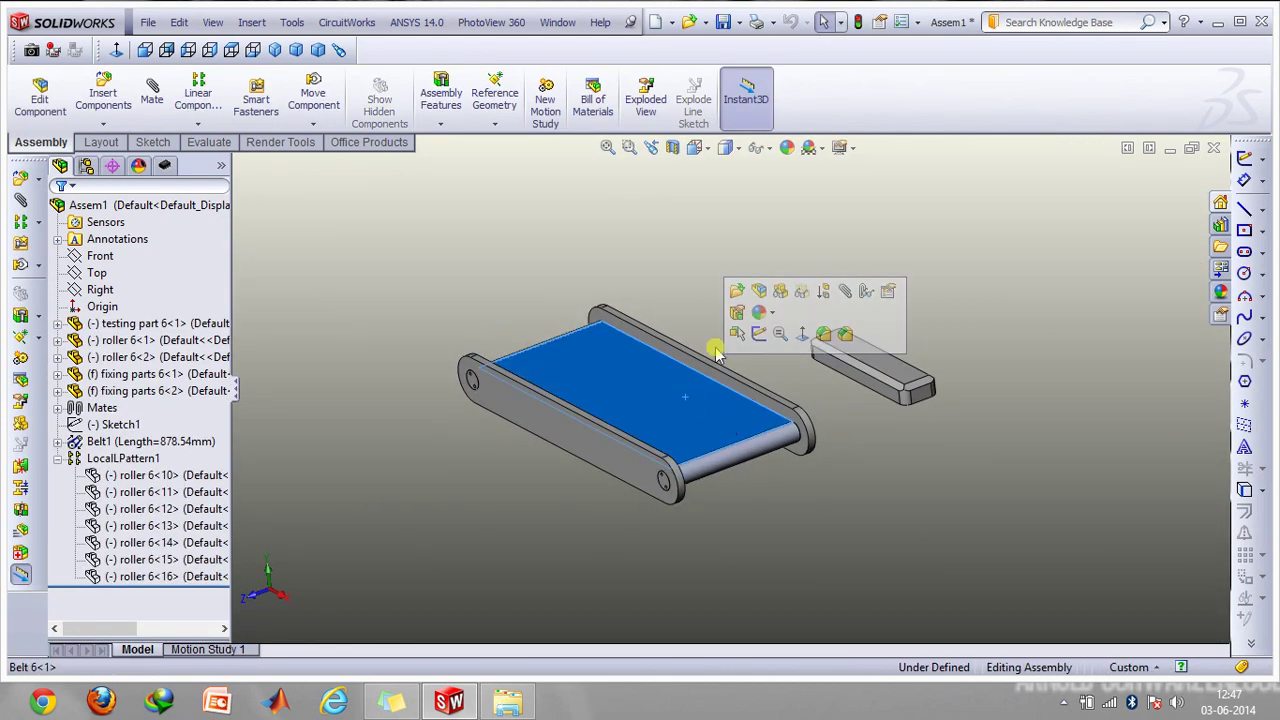
{"action": "left_click", "coordinate": [629, 147]}
{"action": "left_click_drag", "start_coordinate": [420, 350], "coordinate": [848, 530]}
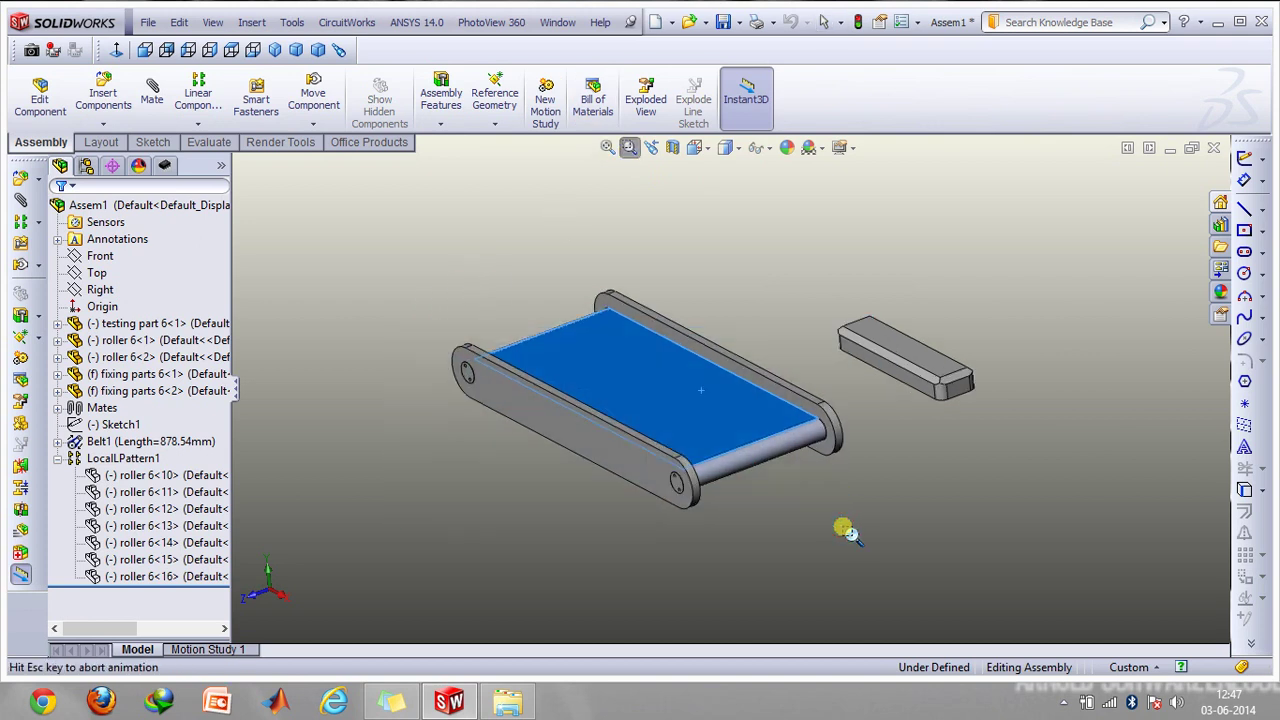
{"action": "left_click", "coordinate": [313, 124]}
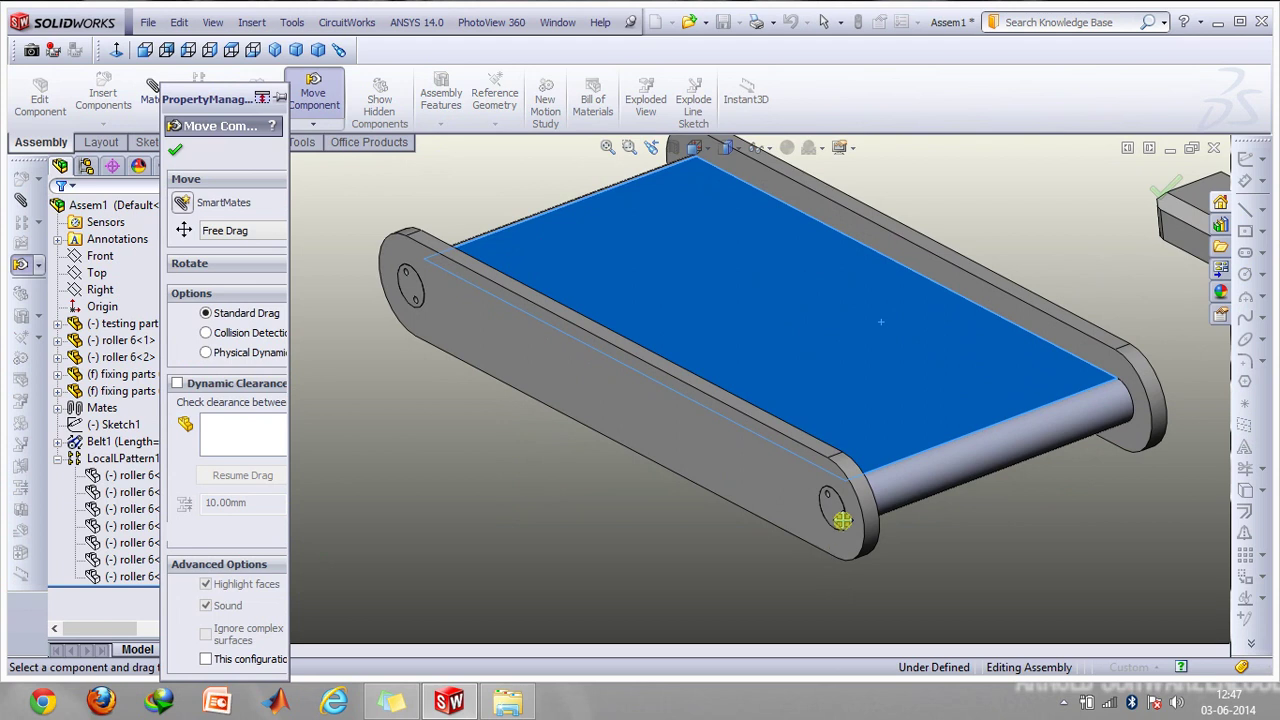
{"action": "left_click", "coordinate": [824, 500]}
{"action": "left_click_drag", "start_coordinate": [821, 531], "coordinate": [491, 335]}
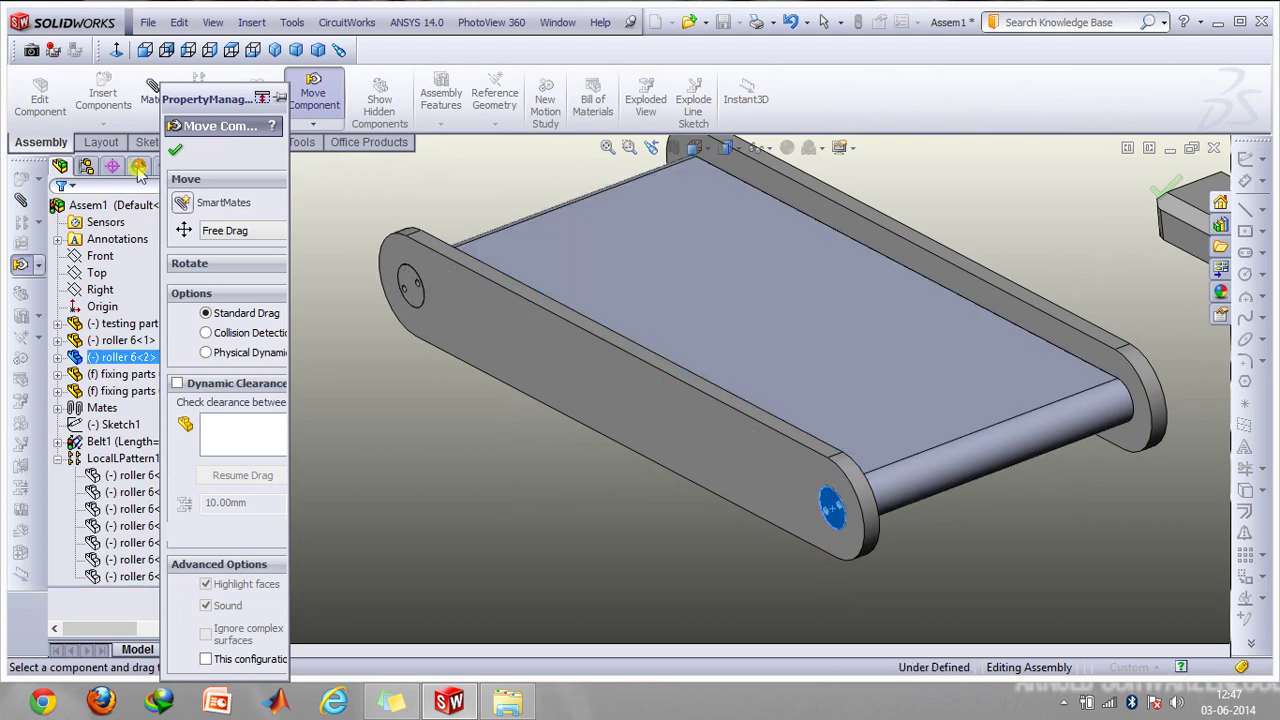
{"action": "left_click", "coordinate": [175, 149]}
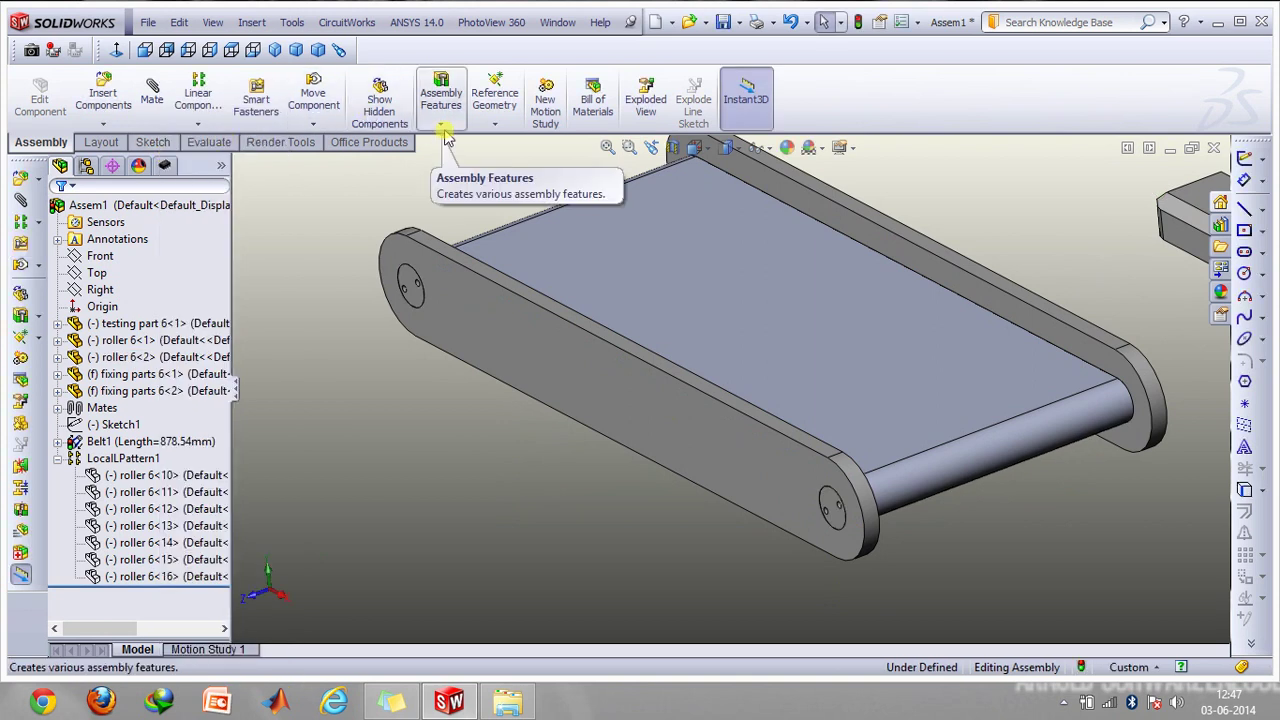
{"action": "left_click", "coordinate": [441, 95]}
{"action": "left_click", "coordinate": [460, 291]}
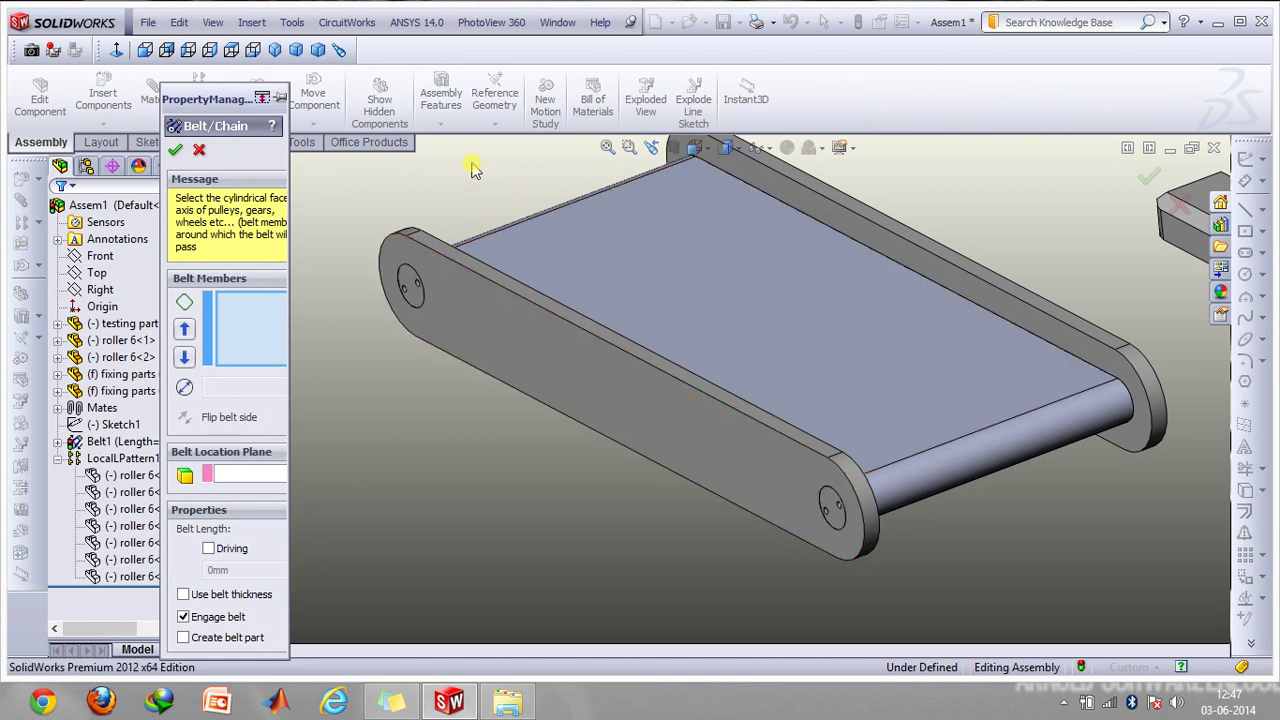
{"action": "left_click", "coordinate": [196, 151]}
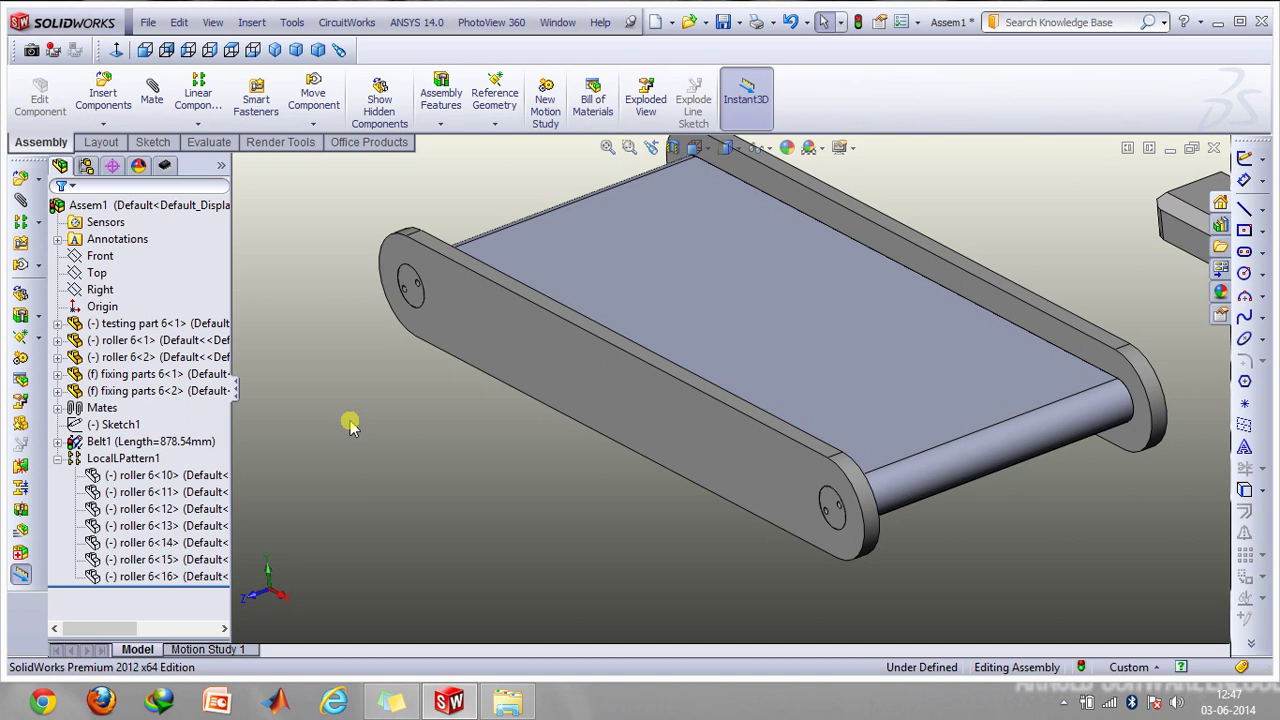
Step: Select both side plates, then Ctrl-select rollers 6<10> to 6<16> and apply Show Components
{"action": "left_click", "coordinate": [658, 350]}
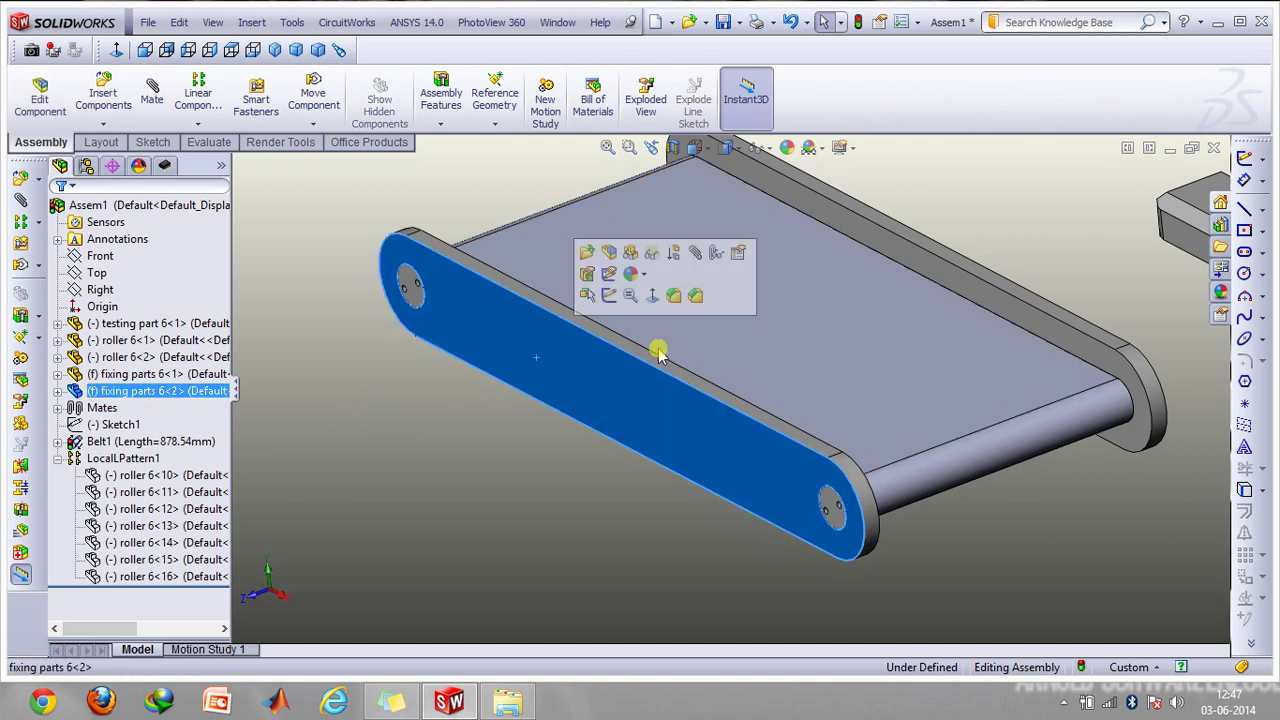
{"action": "left_click", "coordinate": [960, 285]}
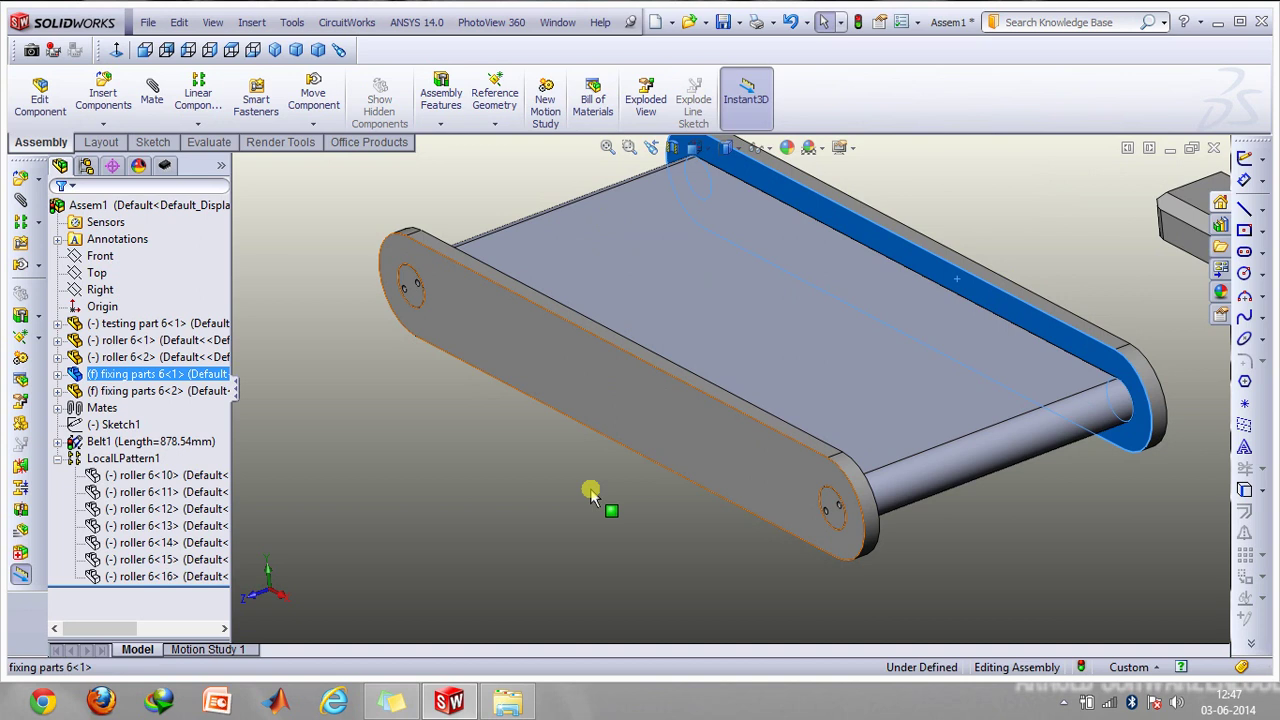
{"action": "left_click", "coordinate": [222, 480], "text": "ctrl"}
{"action": "left_click", "coordinate": [215, 478]}
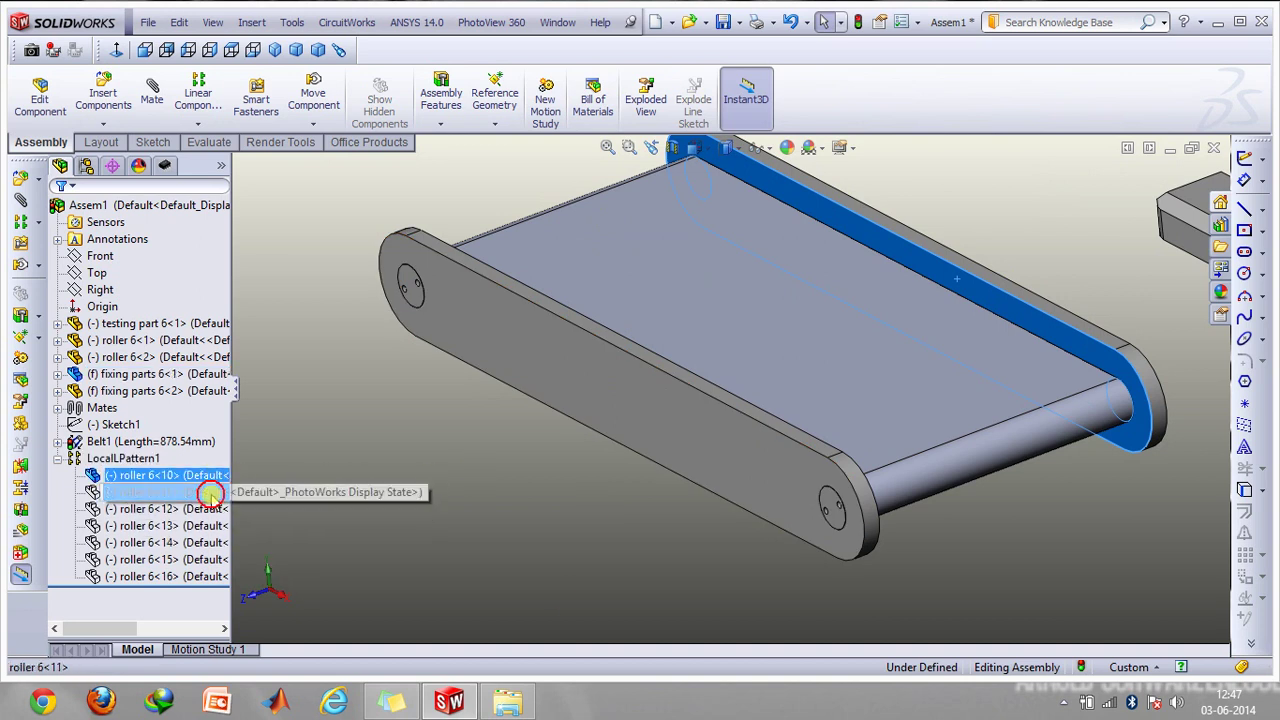
{"action": "left_click", "coordinate": [210, 492], "text": "ctrl"}
{"action": "left_click", "coordinate": [205, 509], "text": "ctrl"}
{"action": "left_click", "coordinate": [200, 526], "text": "ctrl"}
{"action": "left_click", "coordinate": [197, 543], "text": "ctrl"}
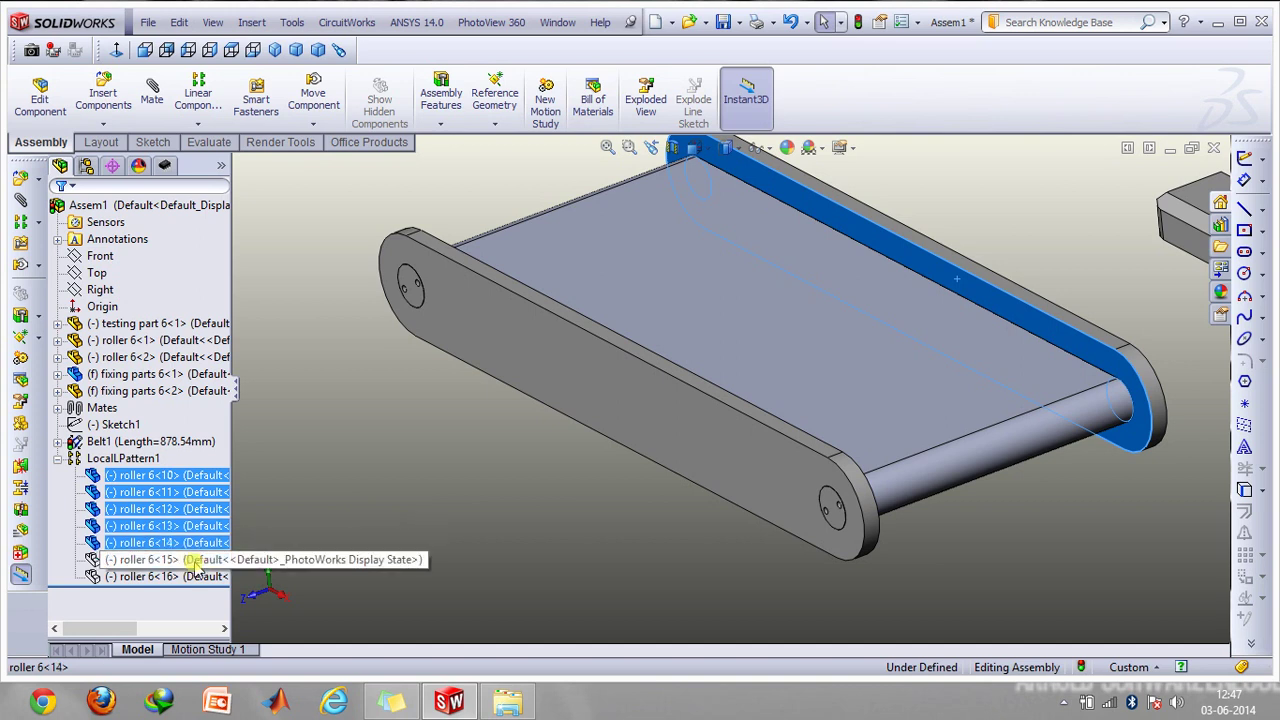
{"action": "left_click", "coordinate": [199, 560], "text": "ctrl"}
{"action": "left_click", "coordinate": [200, 577], "text": "ctrl"}
{"action": "right_click", "coordinate": [201, 578]}
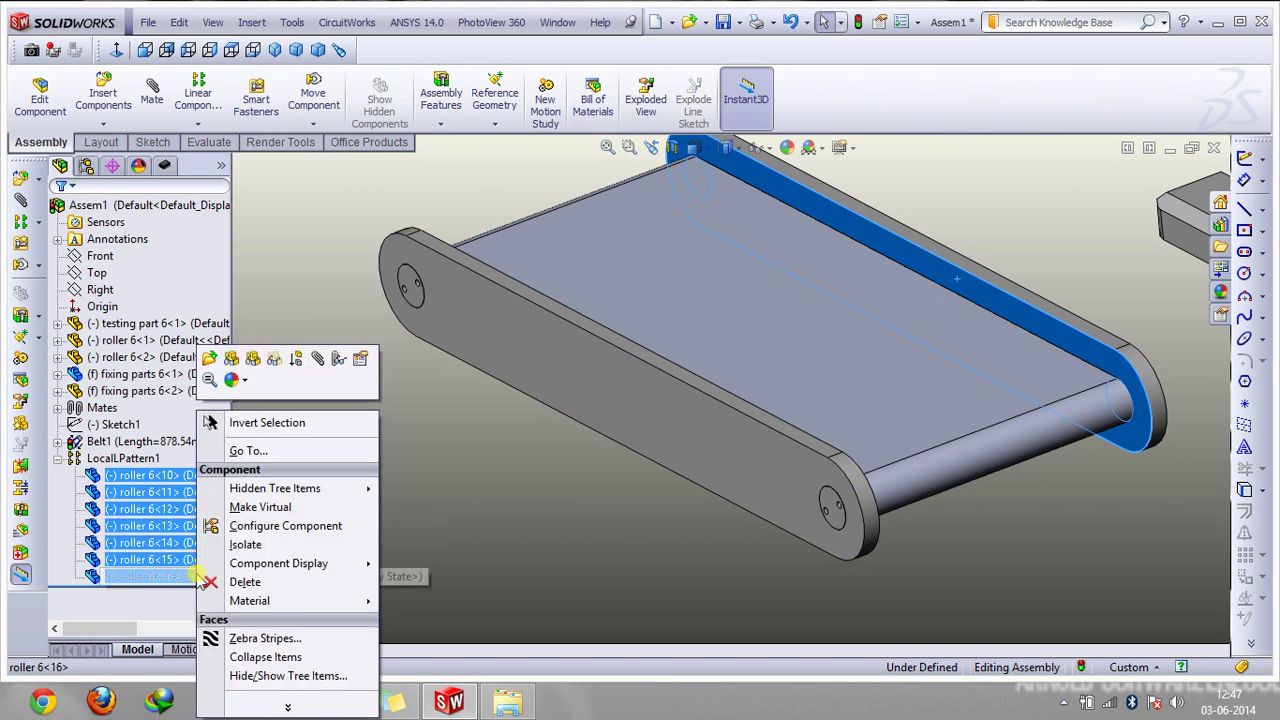
{"action": "left_click", "coordinate": [318, 358]}
Step: Check rollers 6<16>, 6<15>, 6<1> and 6<2> in the model, then clear the selection
{"action": "left_click", "coordinate": [510, 465]}
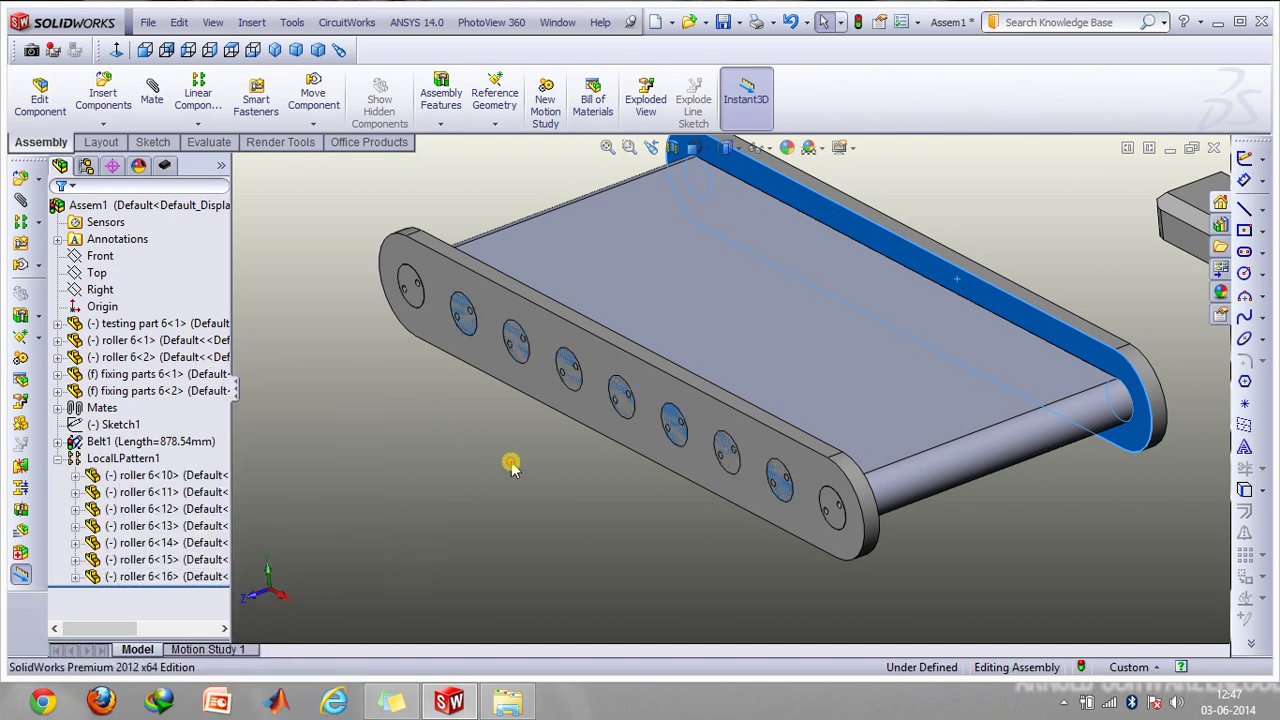
{"action": "left_click", "coordinate": [775, 480]}
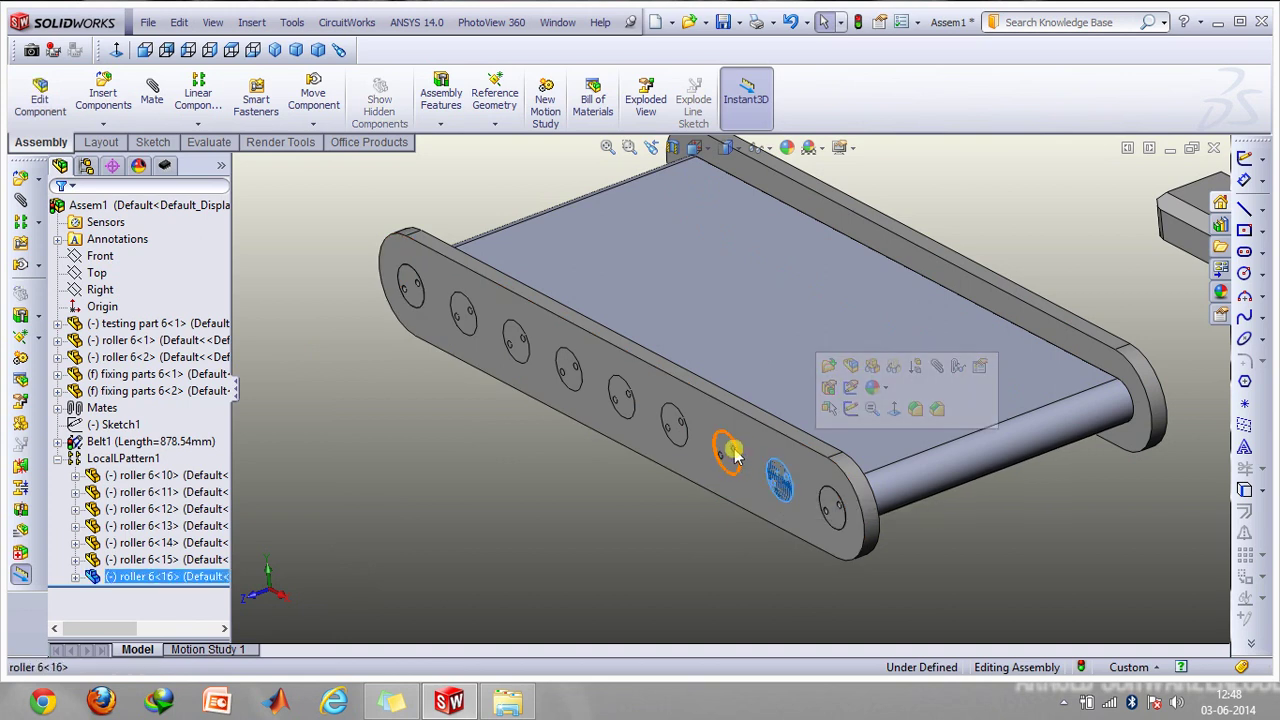
{"action": "left_click", "coordinate": [725, 452]}
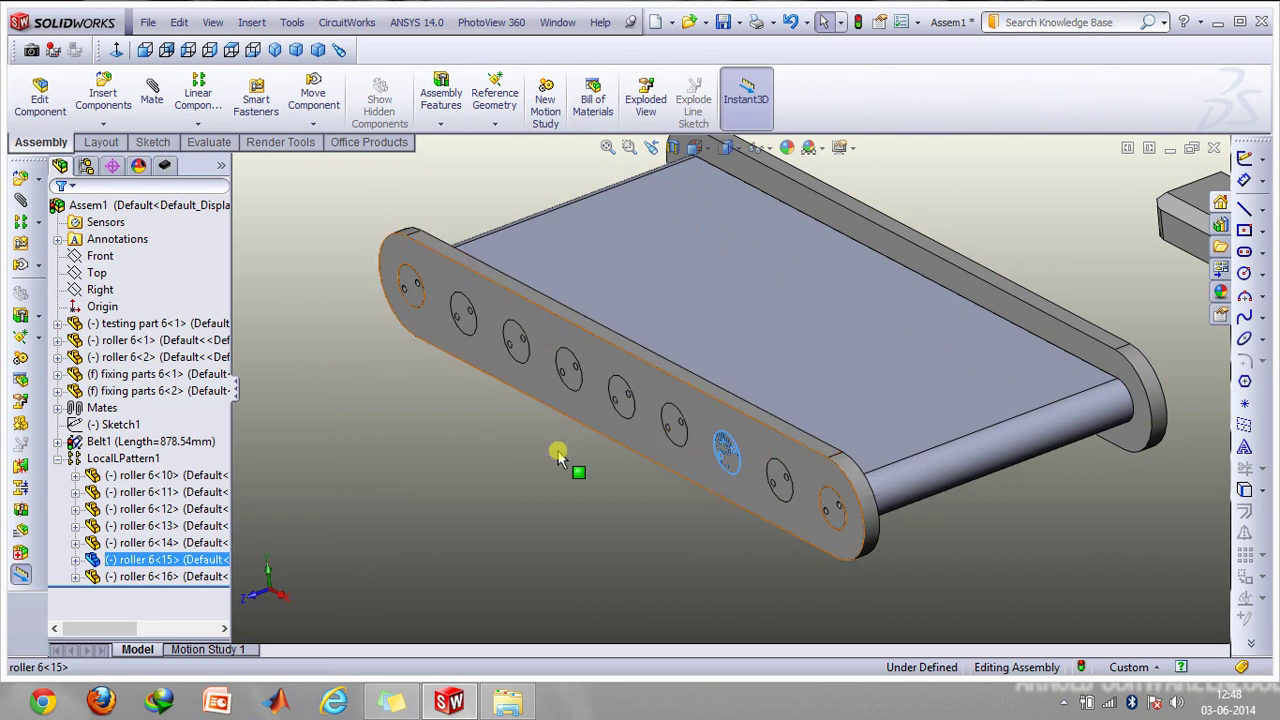
{"action": "left_click", "coordinate": [414, 296]}
{"action": "left_click", "coordinate": [836, 516]}
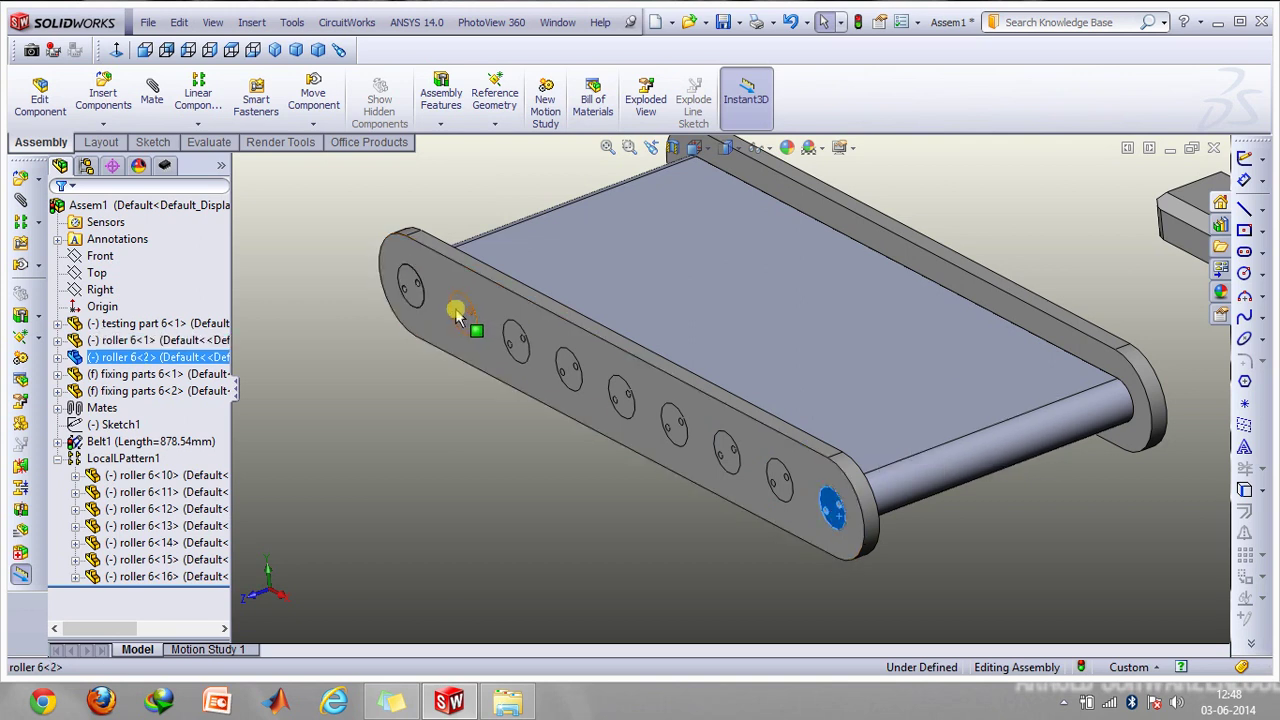
{"action": "left_click", "coordinate": [778, 483]}
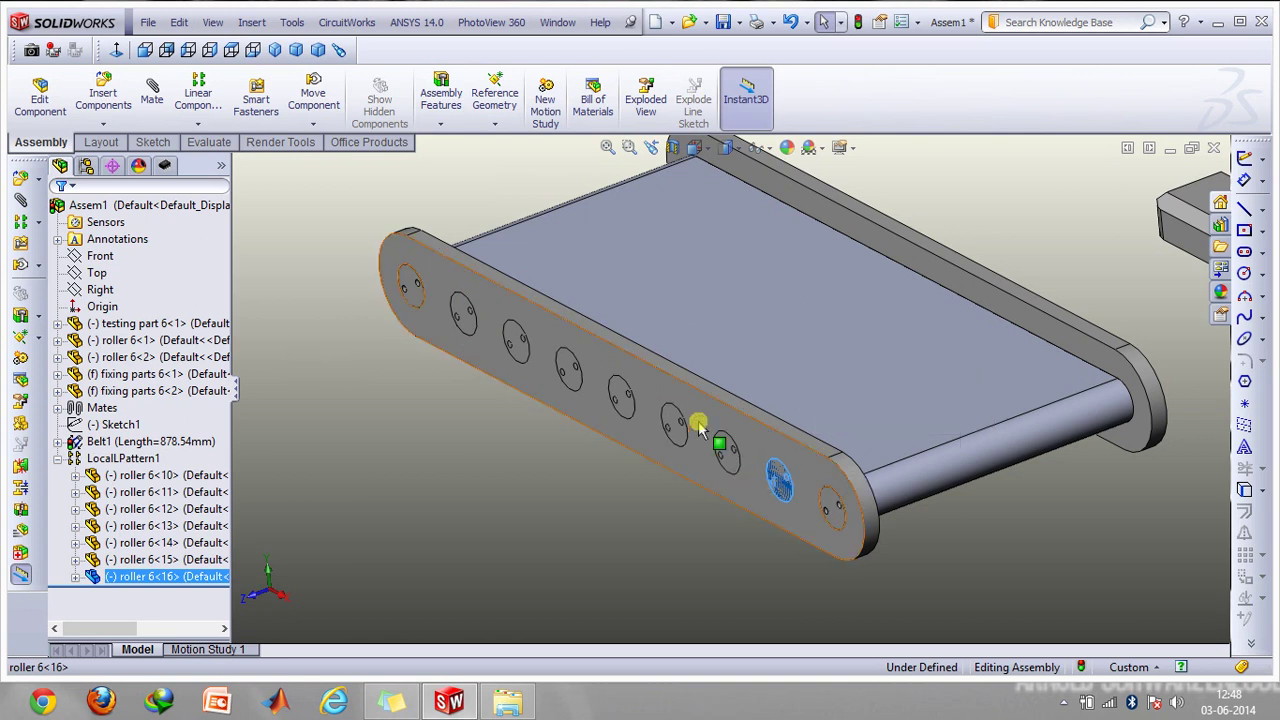
{"action": "left_click", "coordinate": [645, 523]}
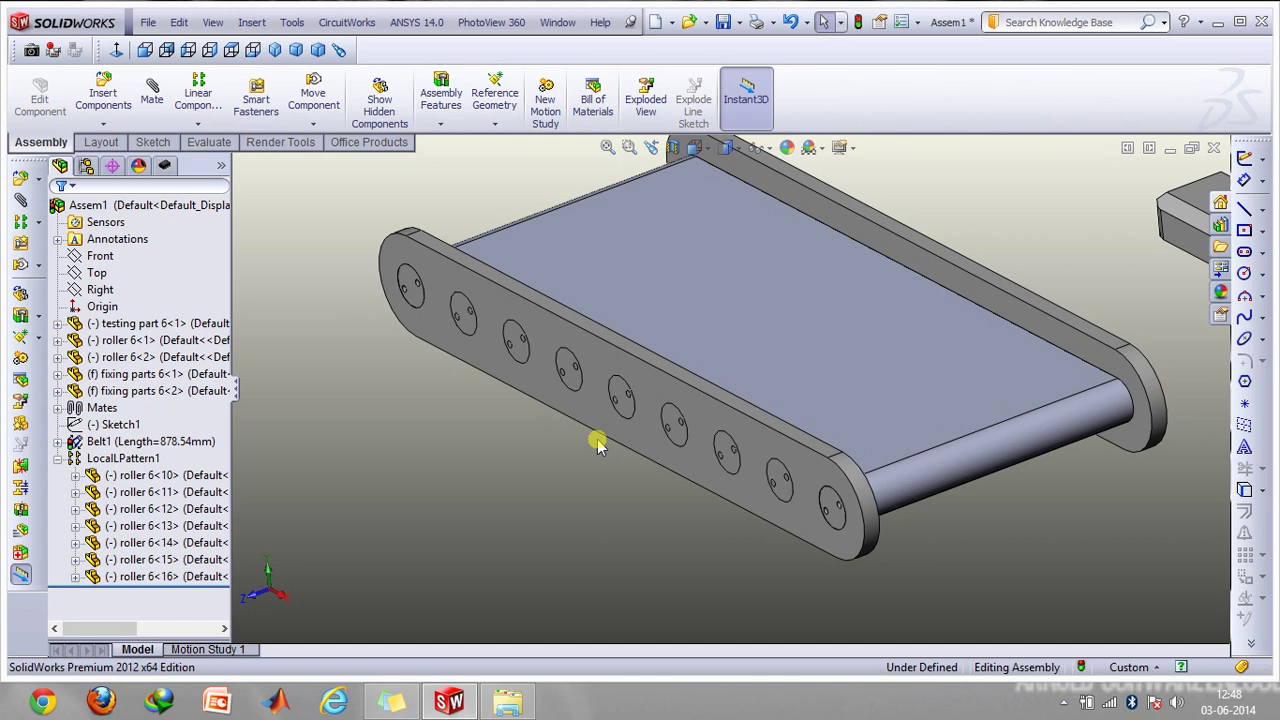
Step: In Motion Study 1, review Solid Body Contact1–3 and rewind the timeline to about 0.35 sec
{"action": "left_click", "coordinate": [246, 650]}
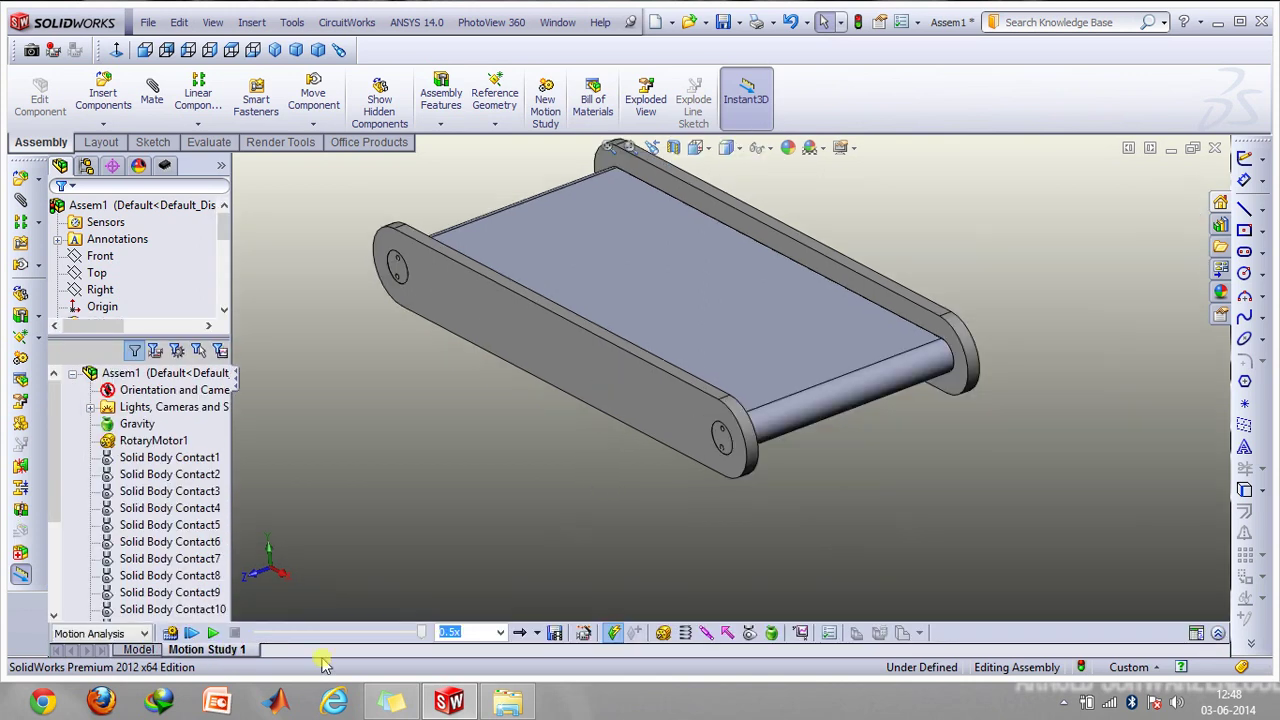
{"action": "left_click", "coordinate": [1219, 628]}
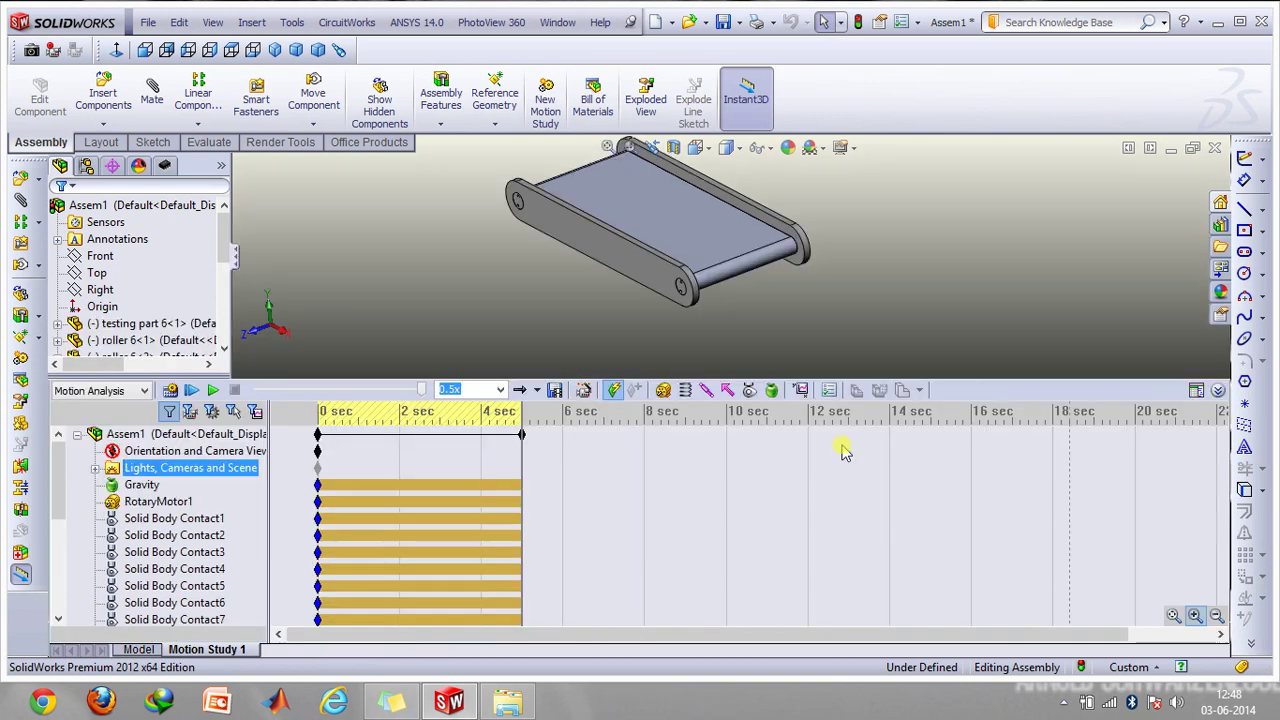
{"action": "left_click", "coordinate": [215, 519]}
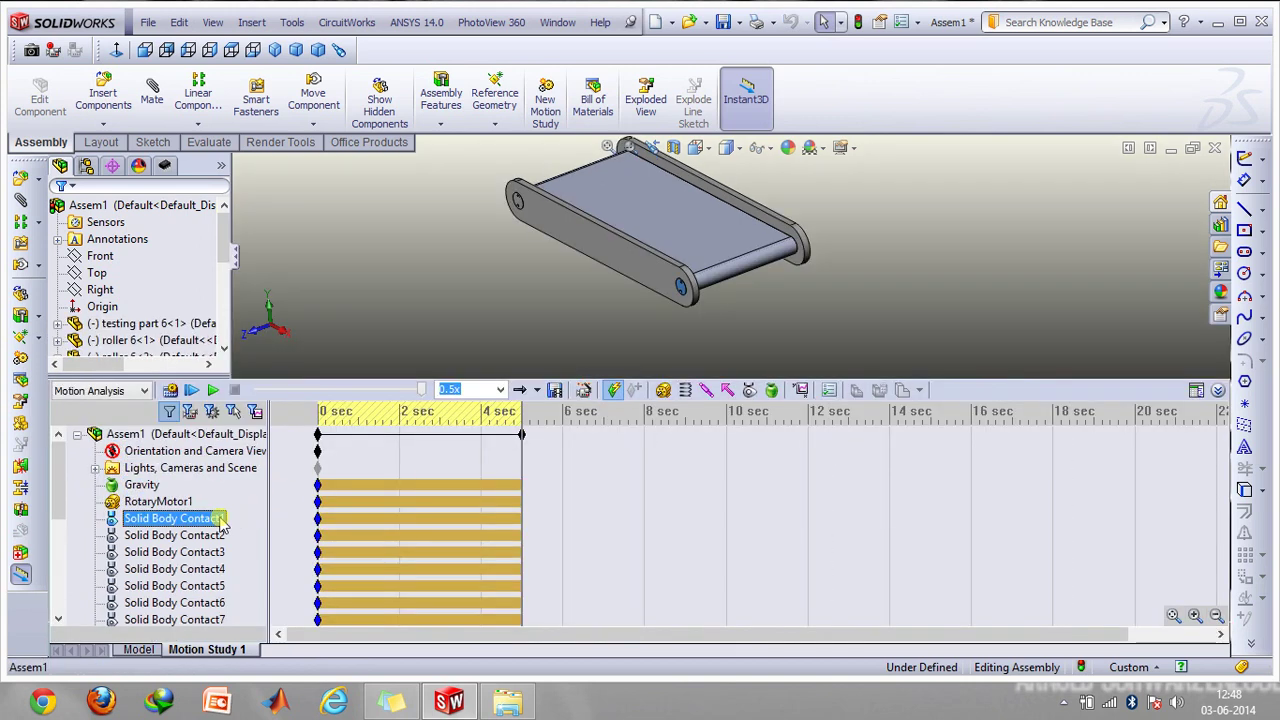
{"action": "left_click", "coordinate": [217, 536], "text": "ctrl"}
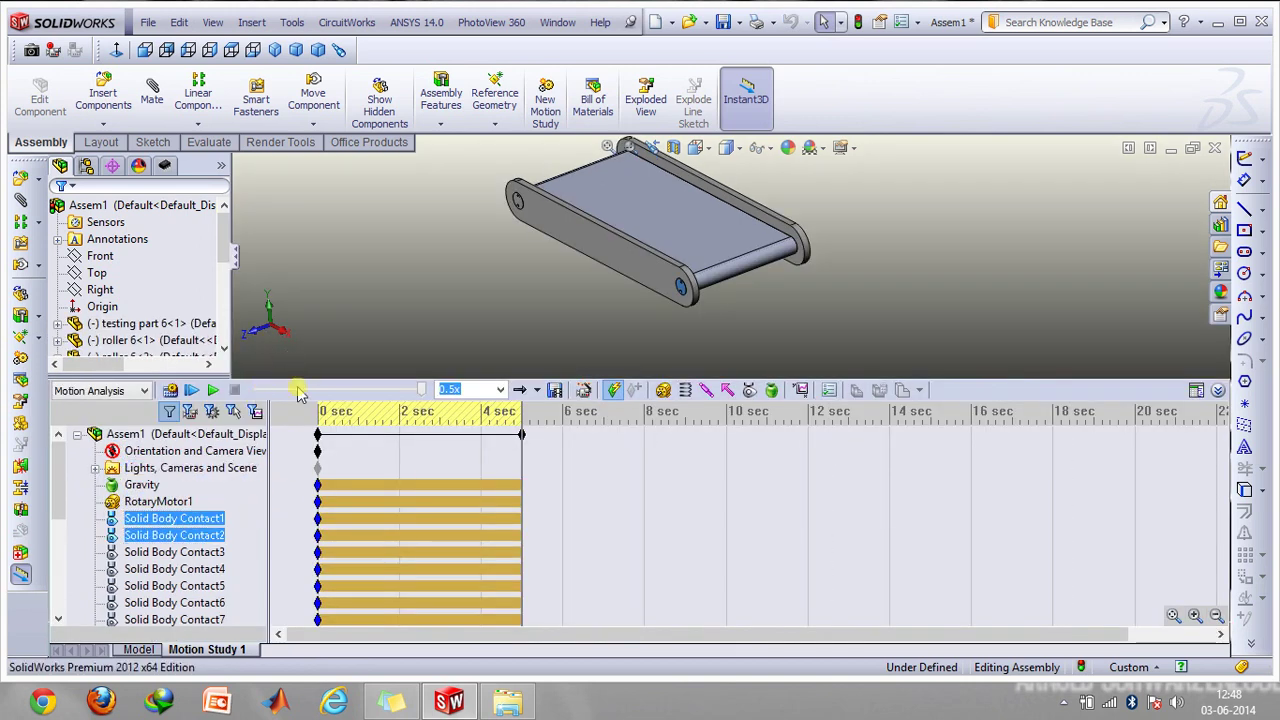
{"action": "left_click_drag", "start_coordinate": [421, 390], "coordinate": [250, 393]}
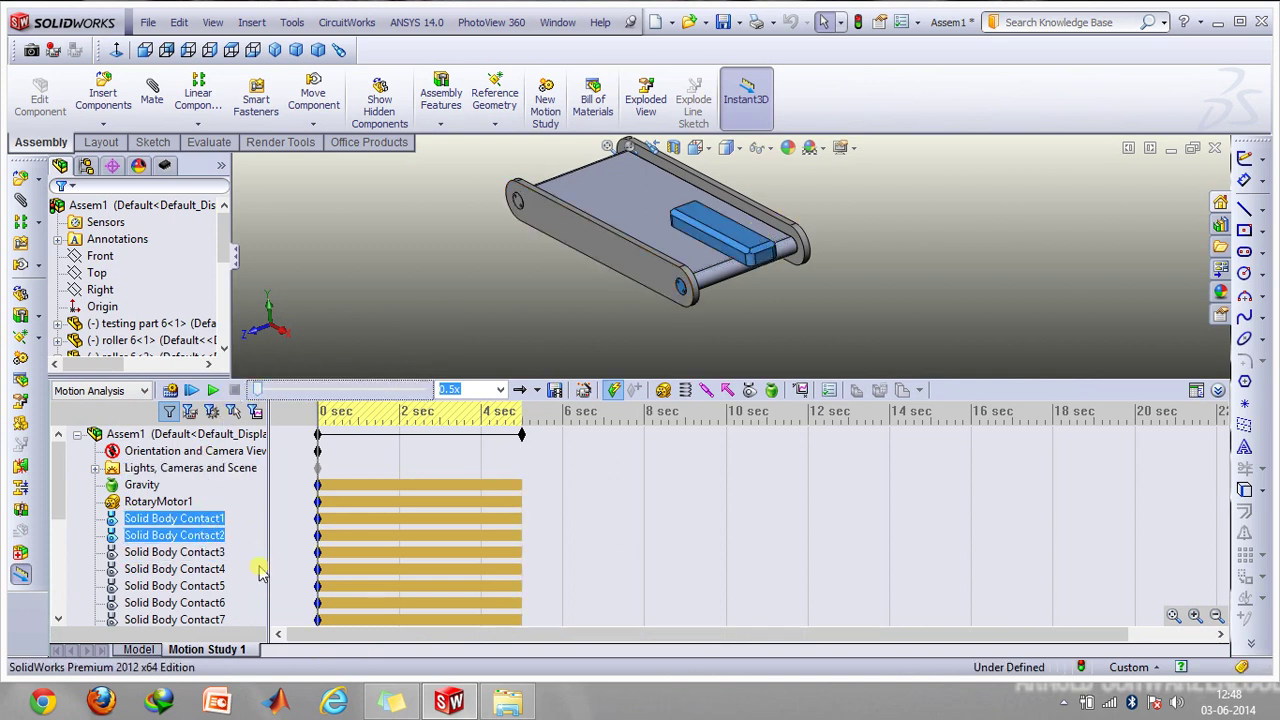
{"action": "left_click", "coordinate": [170, 553], "text": "ctrl"}
{"action": "left_click_drag", "start_coordinate": [62, 474], "coordinate": [62, 565]}
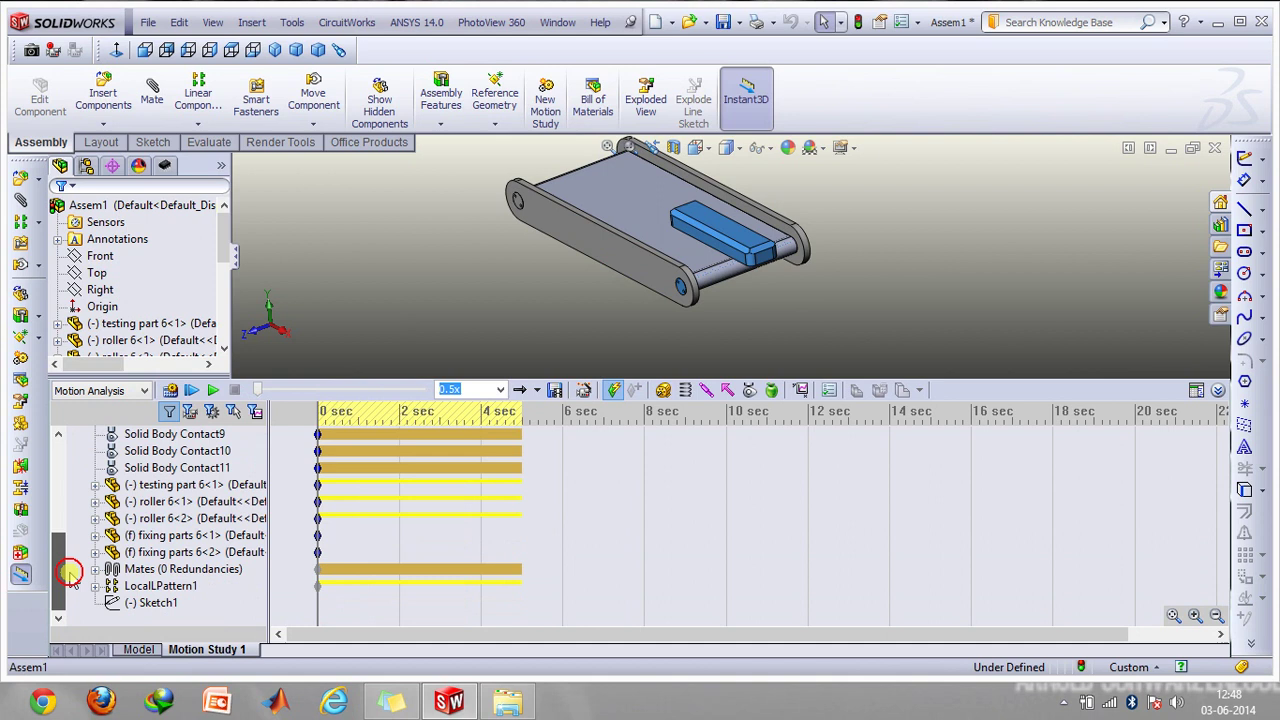
Step: Show rollers 6<10>–6<16> from LocalLPattern1 in the motion tree, then collapse the timeline
{"action": "left_click", "coordinate": [95, 602]}
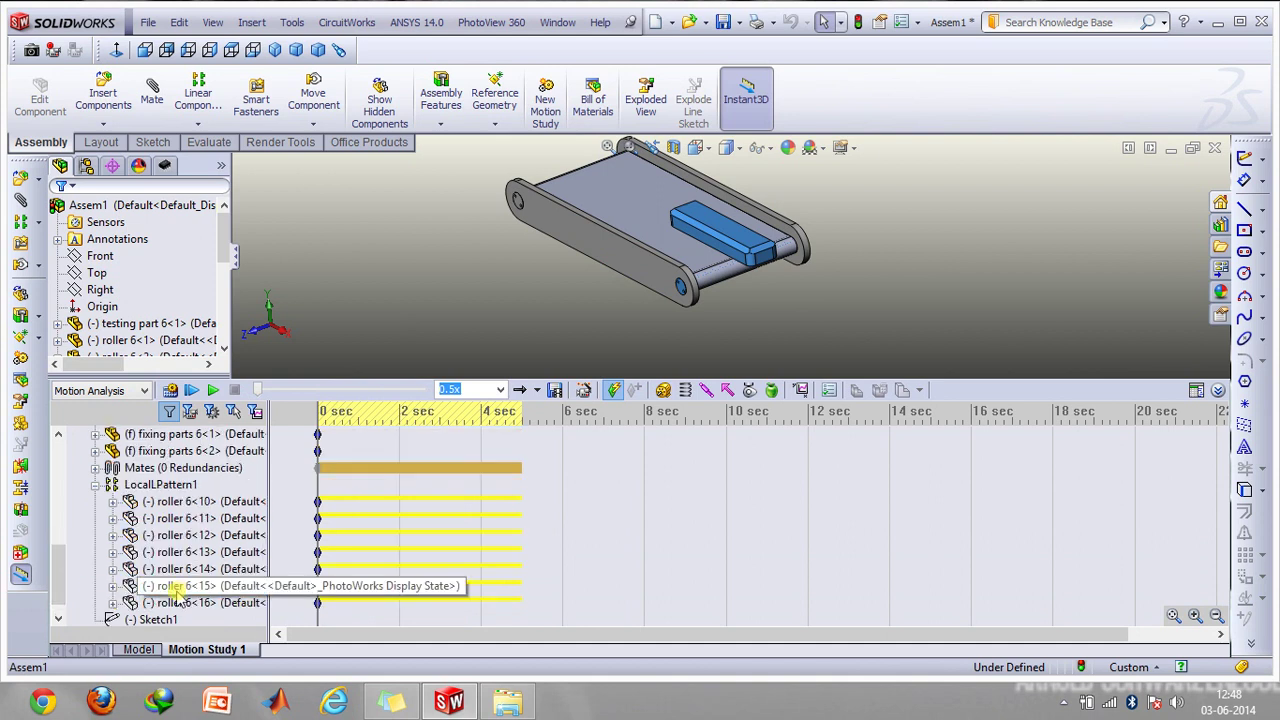
{"action": "left_click", "coordinate": [175, 603]}
{"action": "left_click", "coordinate": [174, 586], "text": "ctrl"}
{"action": "left_click", "coordinate": [170, 569], "text": "ctrl"}
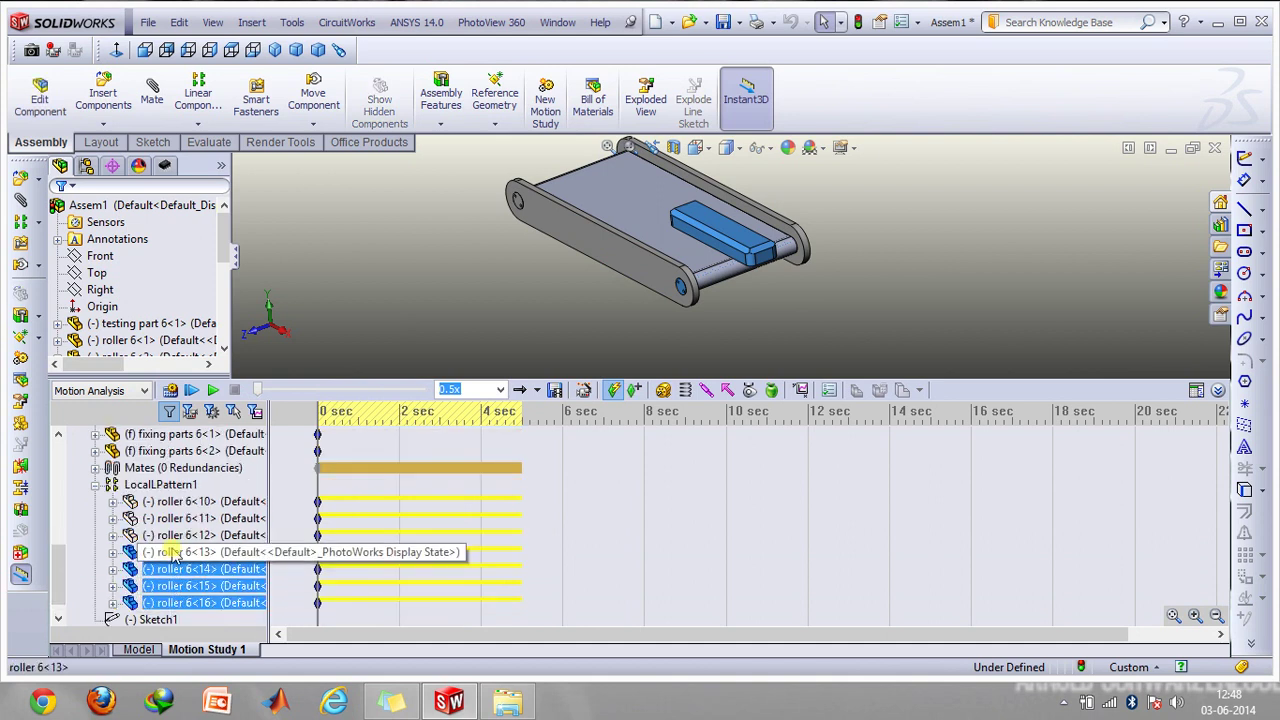
{"action": "left_click", "coordinate": [168, 552], "text": "ctrl"}
{"action": "left_click", "coordinate": [166, 535], "text": "ctrl"}
{"action": "left_click", "coordinate": [162, 504], "text": "shift"}
{"action": "right_click", "coordinate": [162, 504]}
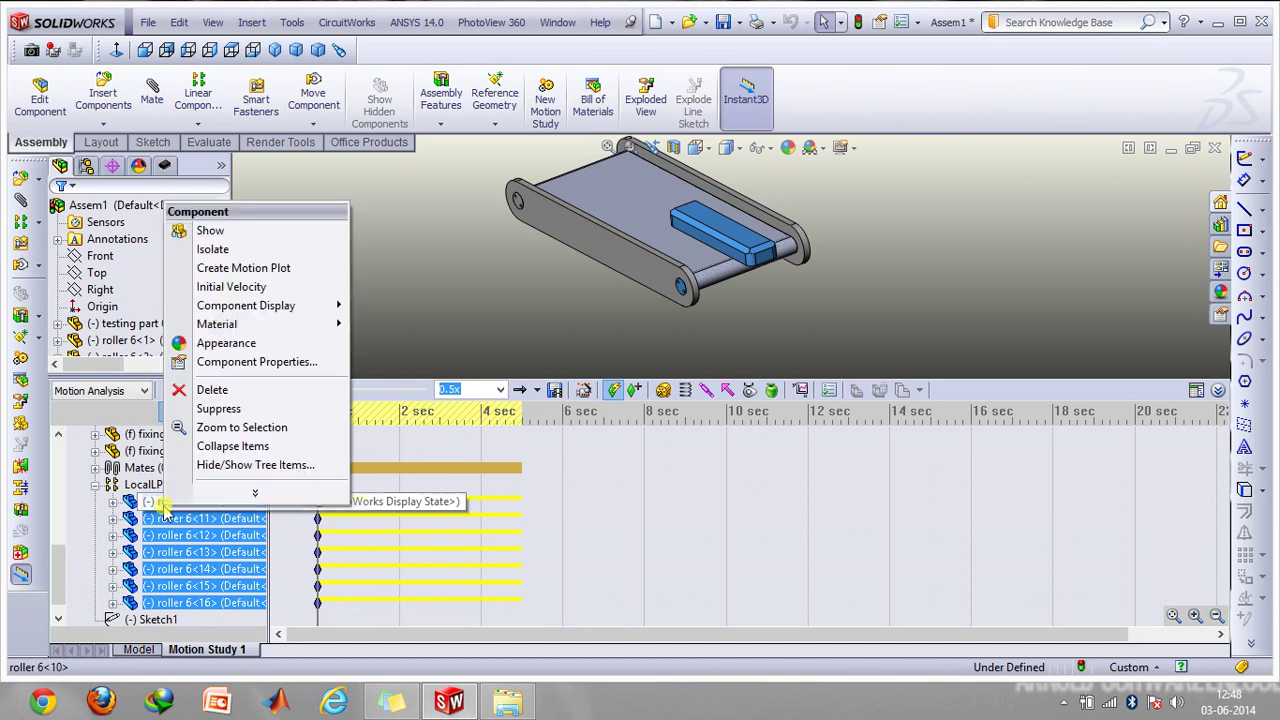
{"action": "left_click", "coordinate": [207, 231]}
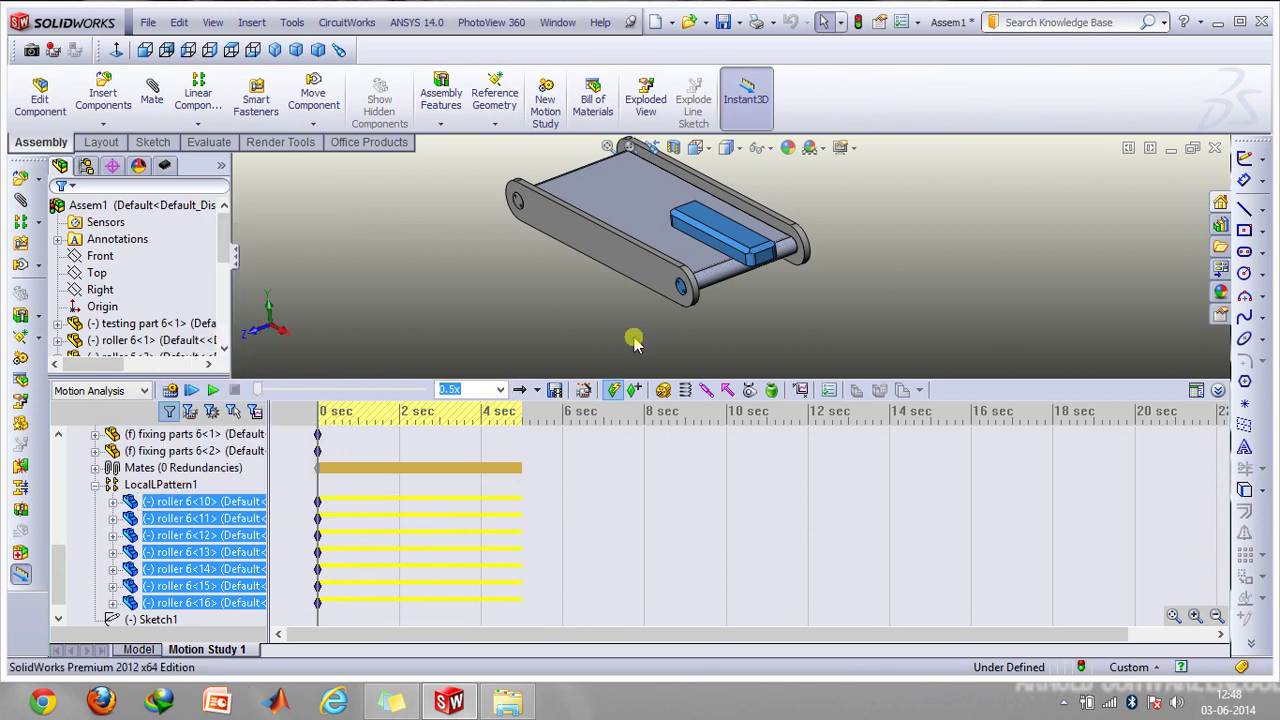
{"action": "left_click", "coordinate": [280, 468]}
{"action": "left_click", "coordinate": [582, 250]}
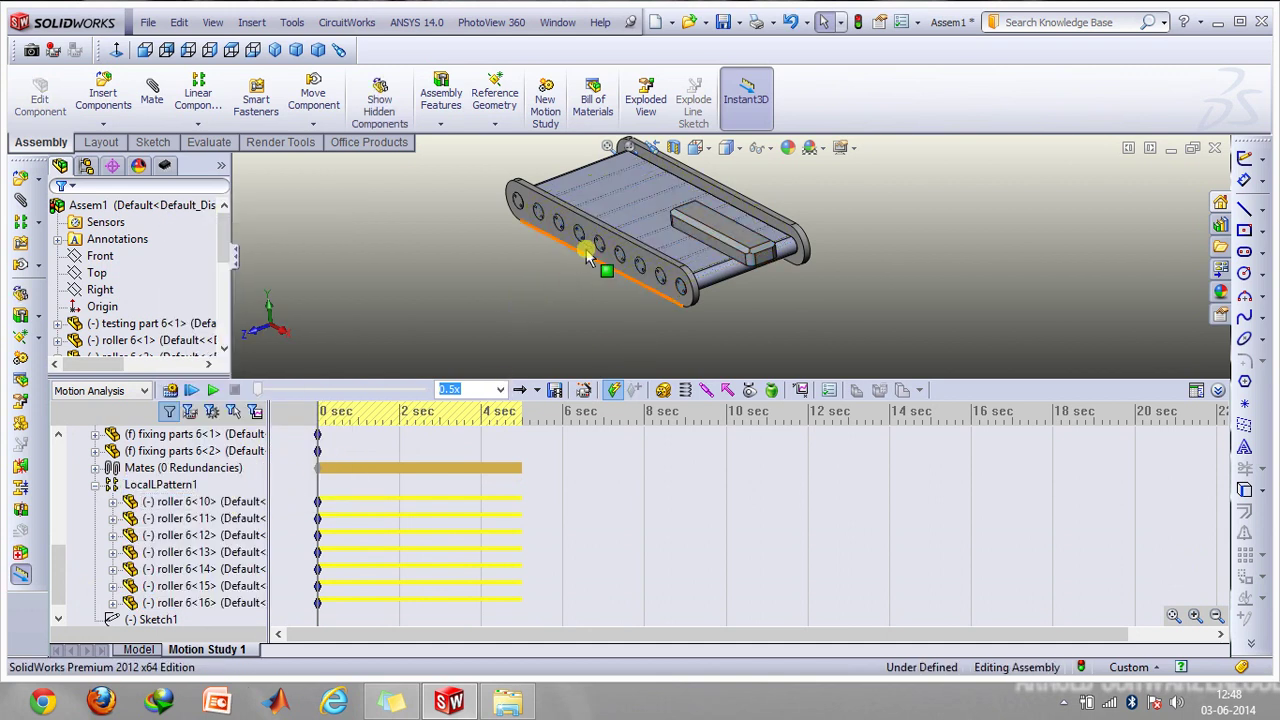
{"action": "left_click", "coordinate": [1219, 391]}
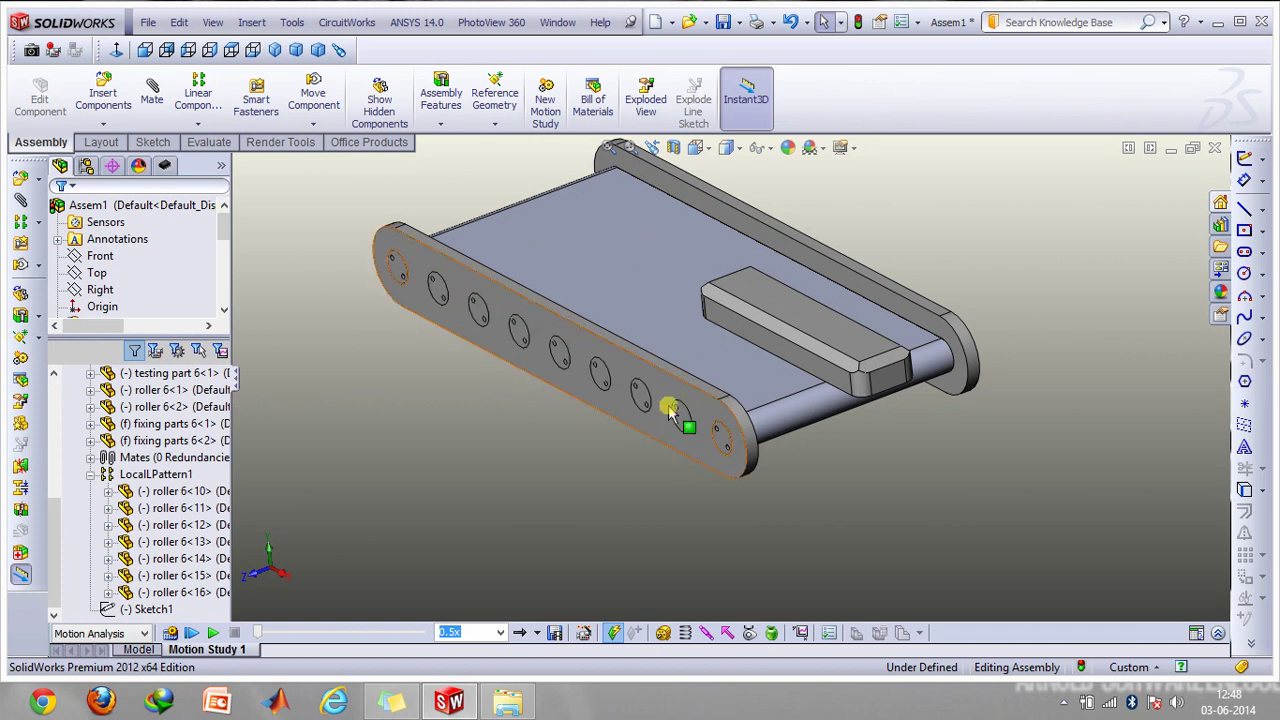
{"action": "left_click", "coordinate": [198, 124]}
{"action": "left_click", "coordinate": [205, 146]}
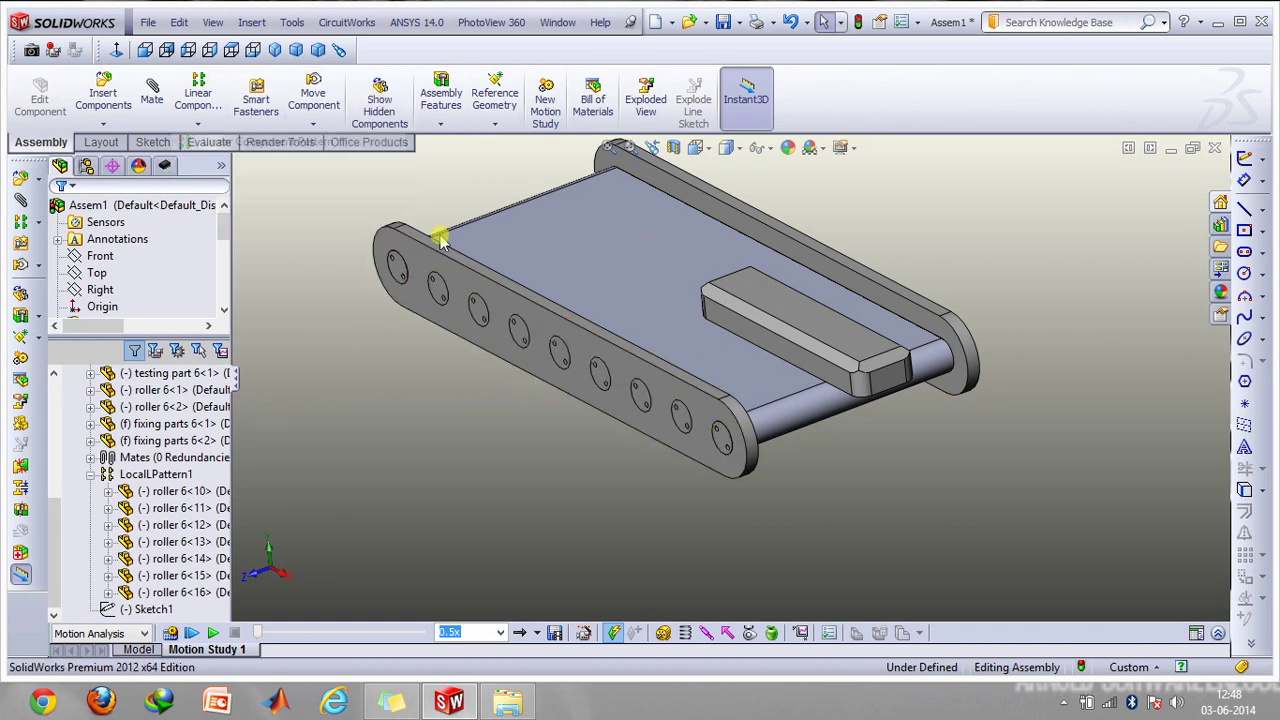
{"action": "left_click", "coordinate": [216, 318]}
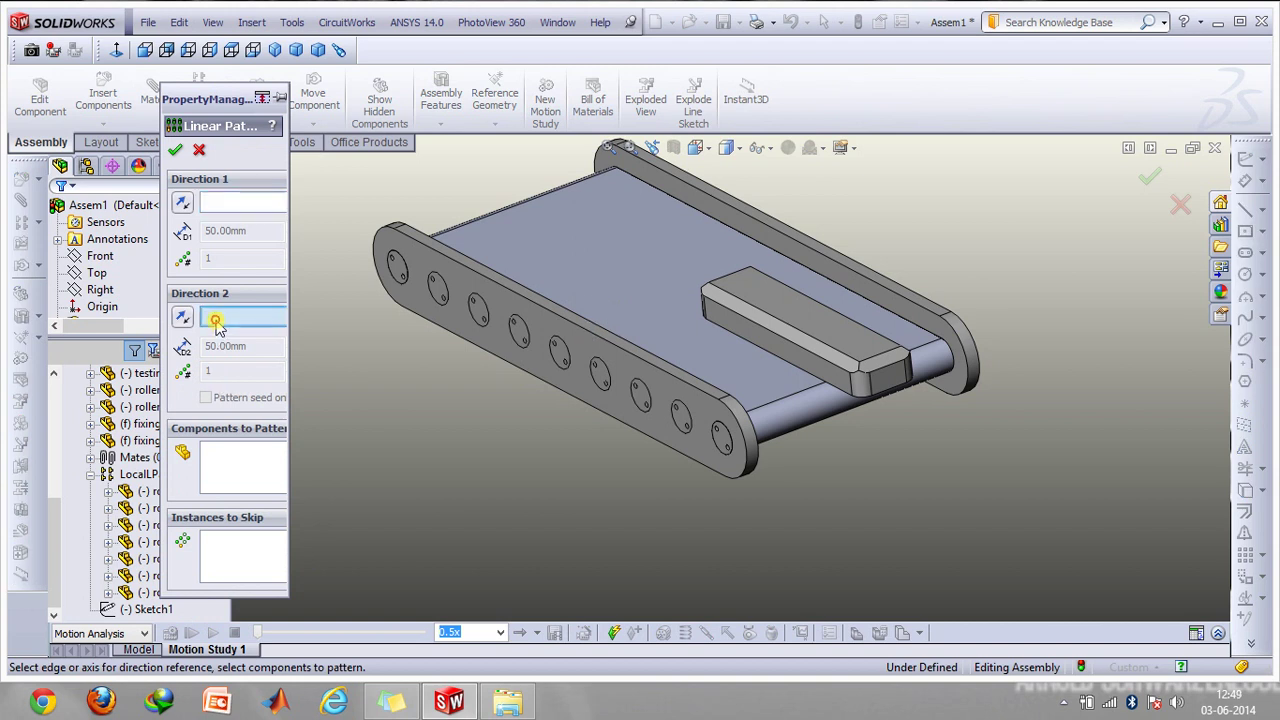
{"action": "left_click", "coordinate": [232, 210]}
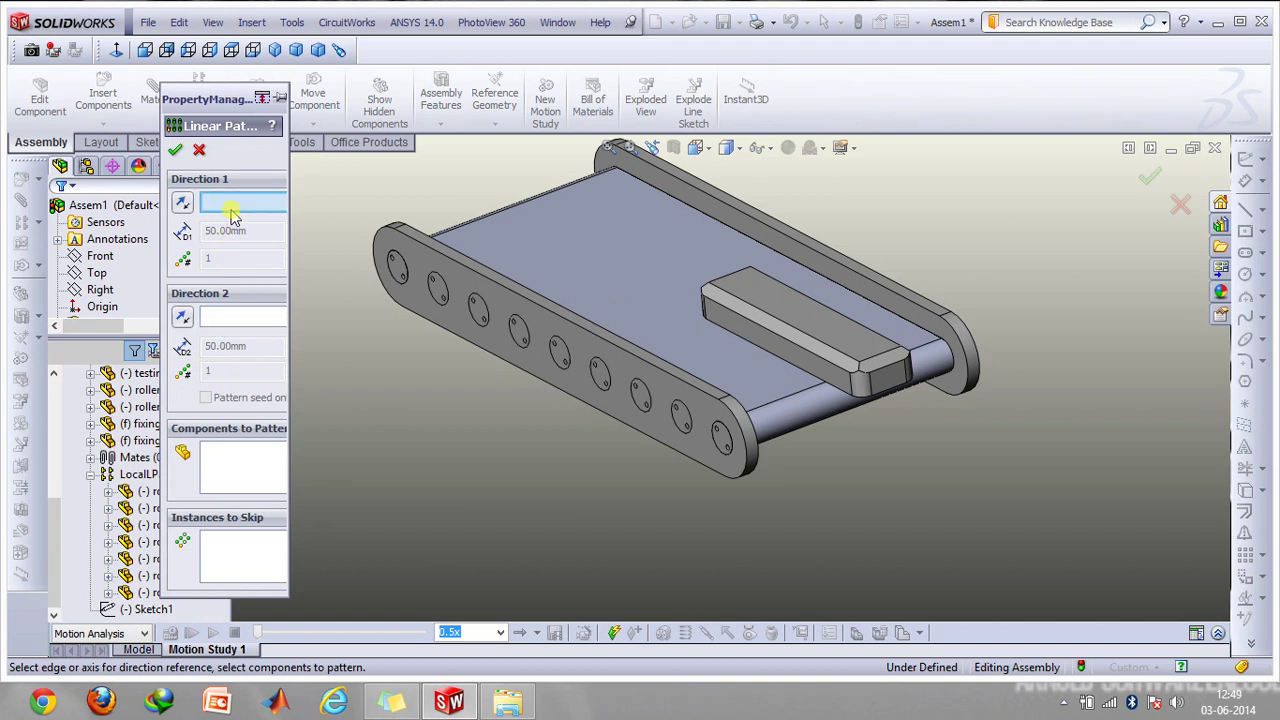
{"action": "left_click", "coordinate": [591, 337]}
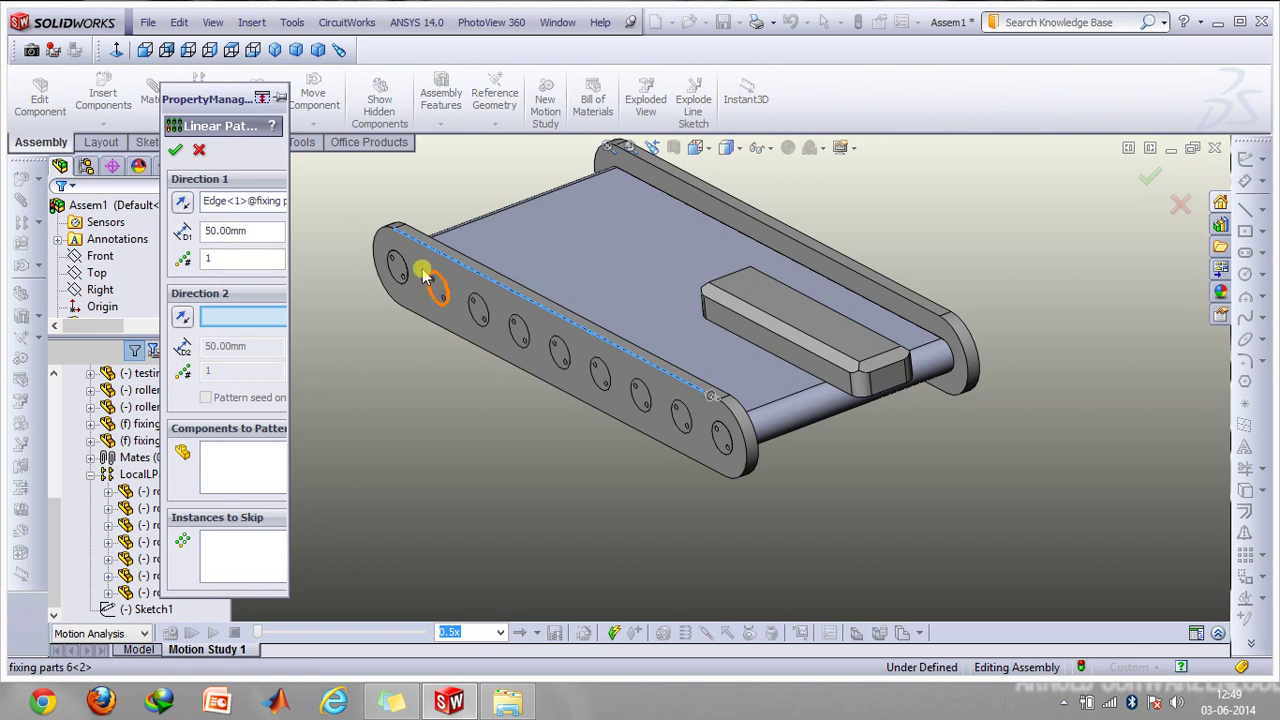
{"action": "left_click", "coordinate": [240, 452]}
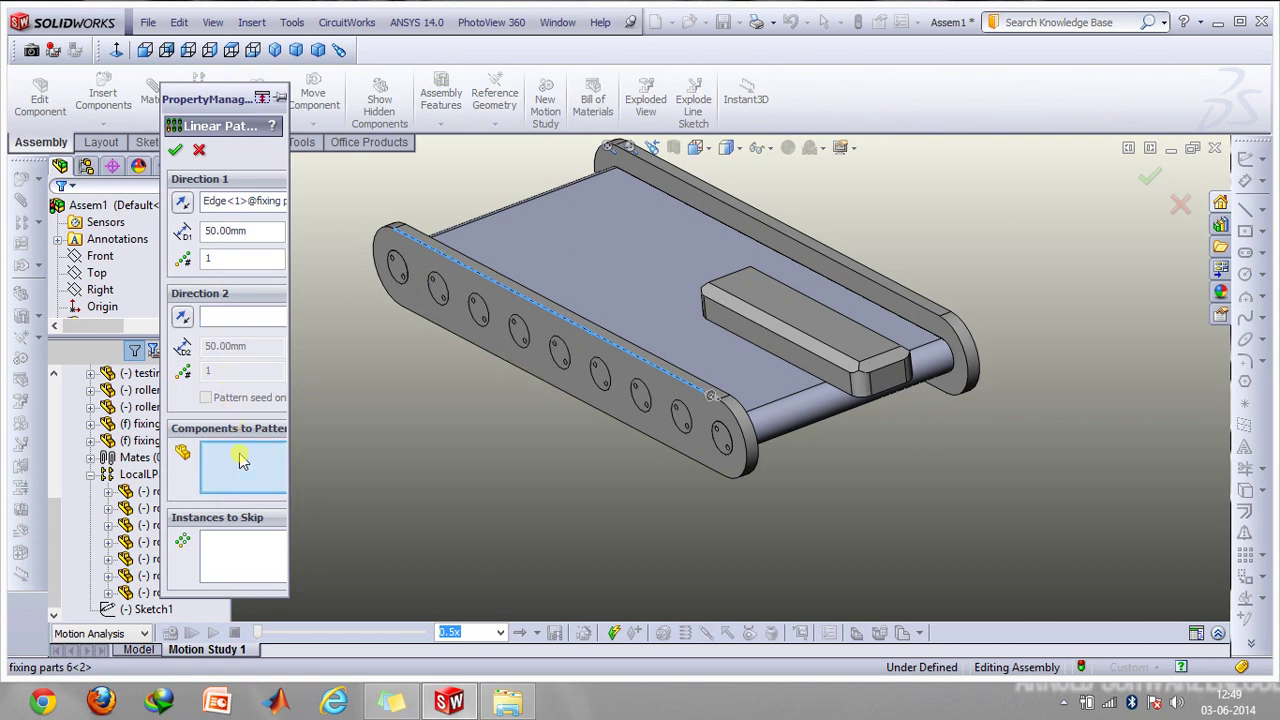
{"action": "left_click", "coordinate": [400, 268]}
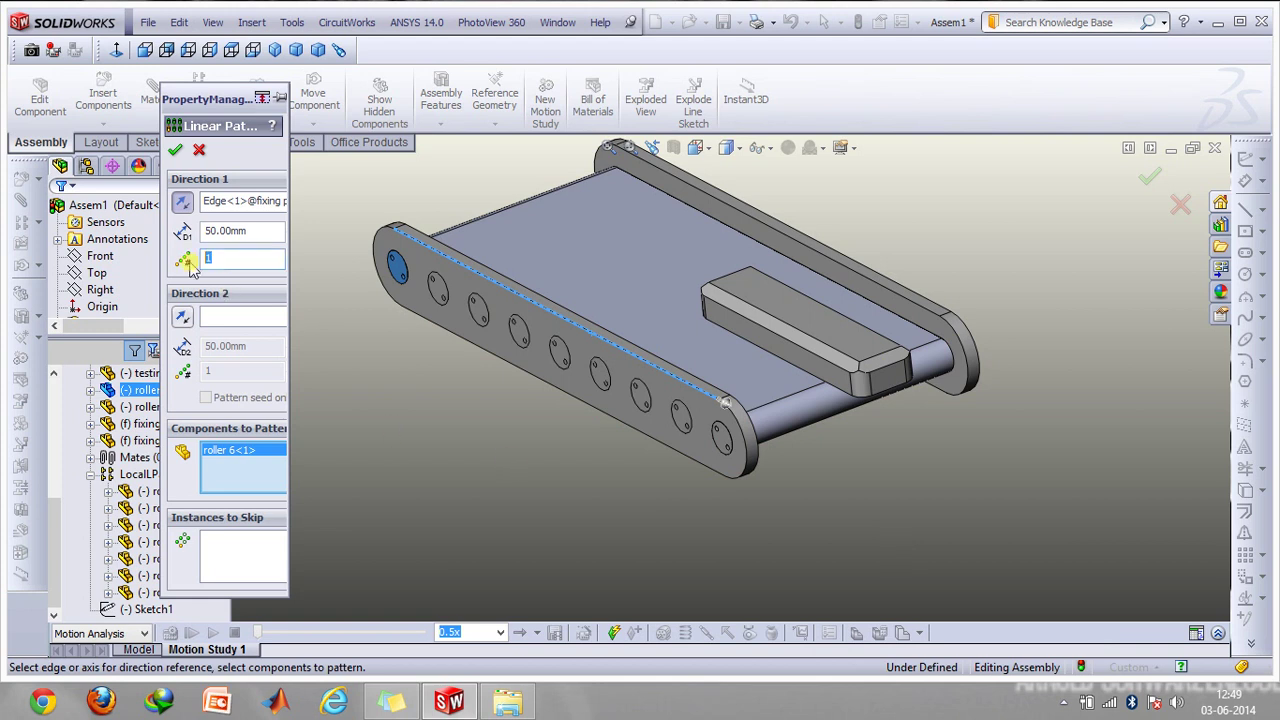
{"action": "type", "text": "10"}
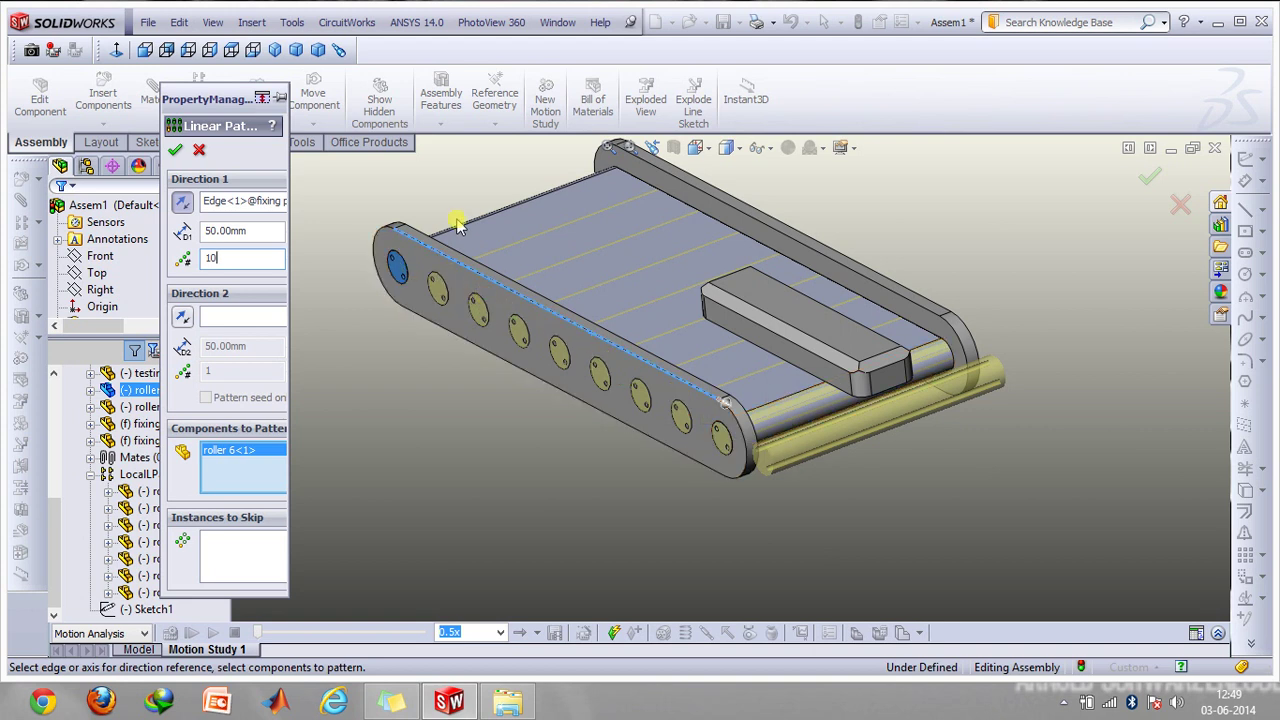
{"action": "left_click", "coordinate": [201, 149]}
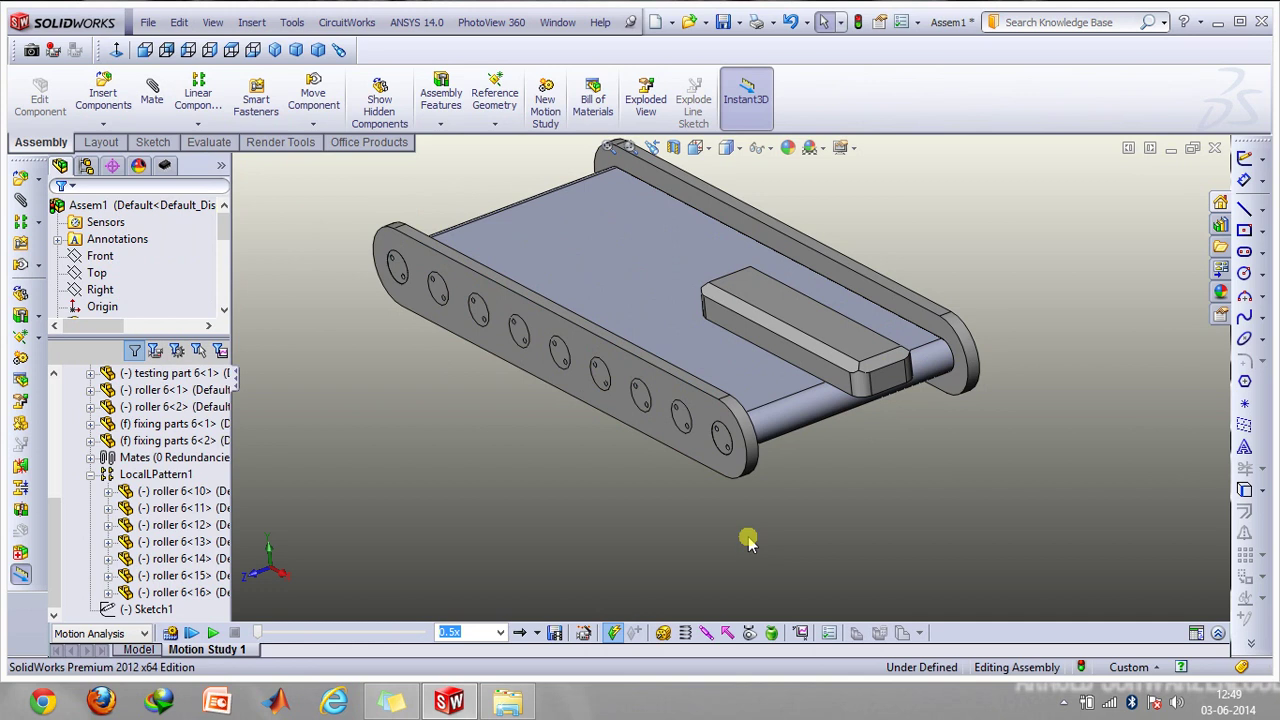
Step: Select RotaryMotor1 in the motion tree to confirm it drives end roller 6<1>
{"action": "left_click", "coordinate": [1217, 636]}
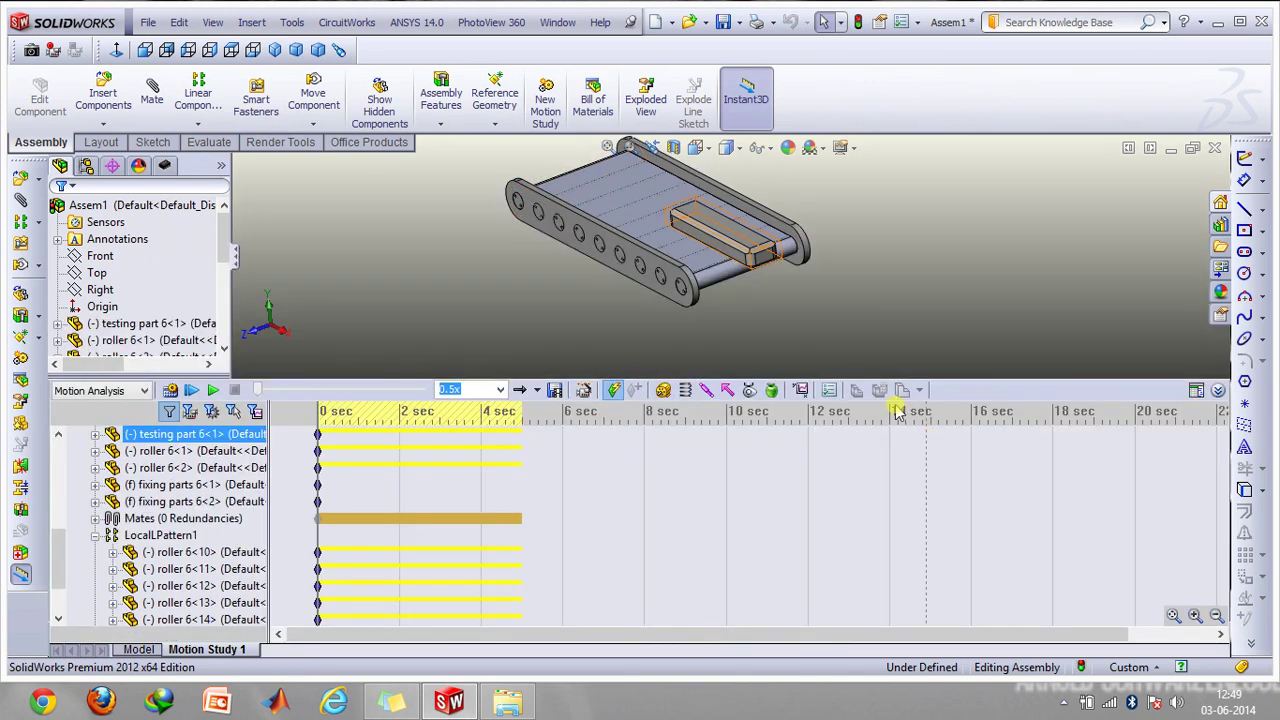
{"action": "left_click", "coordinate": [727, 243]}
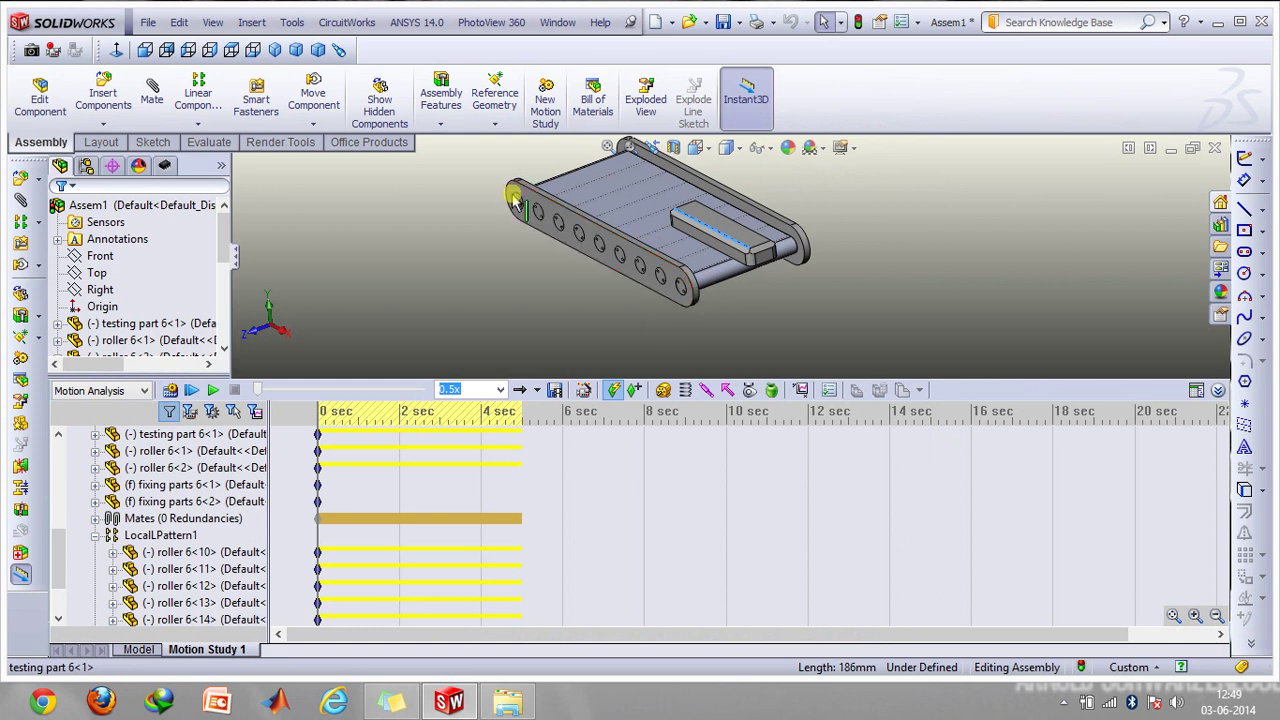
{"action": "left_click", "coordinate": [1217, 390]}
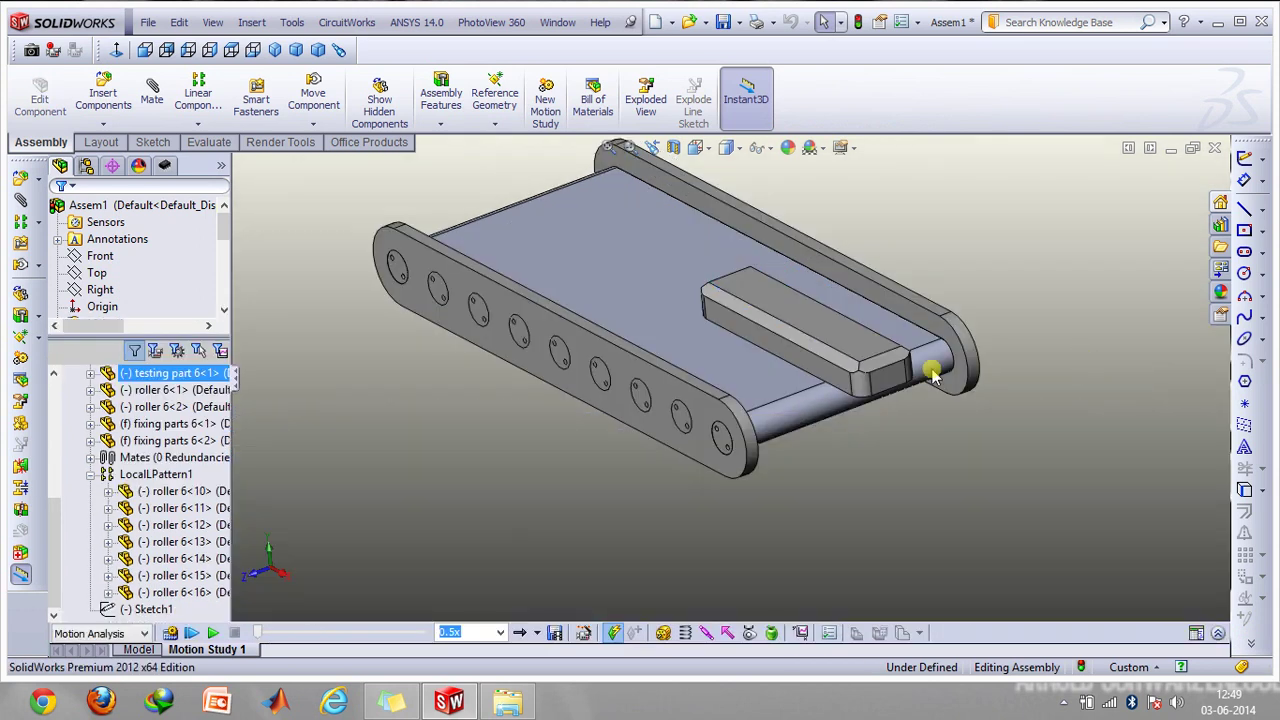
{"action": "left_click", "coordinate": [1197, 632]}
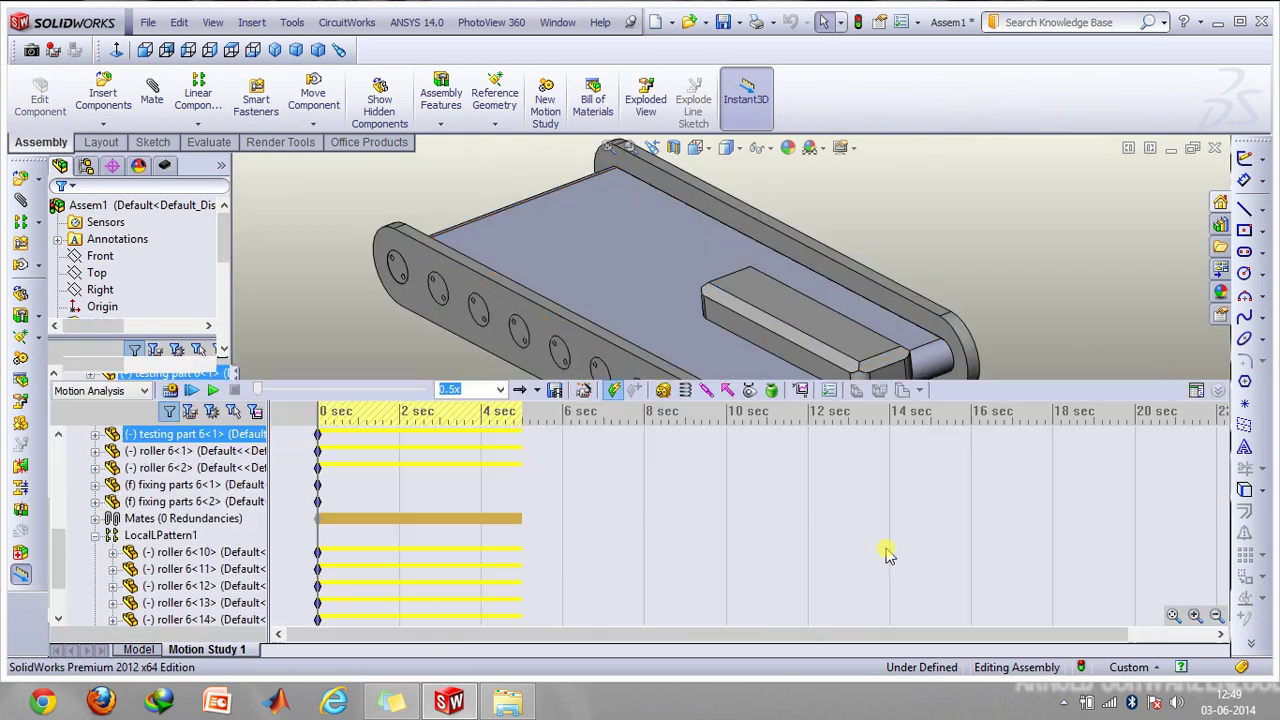
{"action": "left_click", "coordinate": [195, 451]}
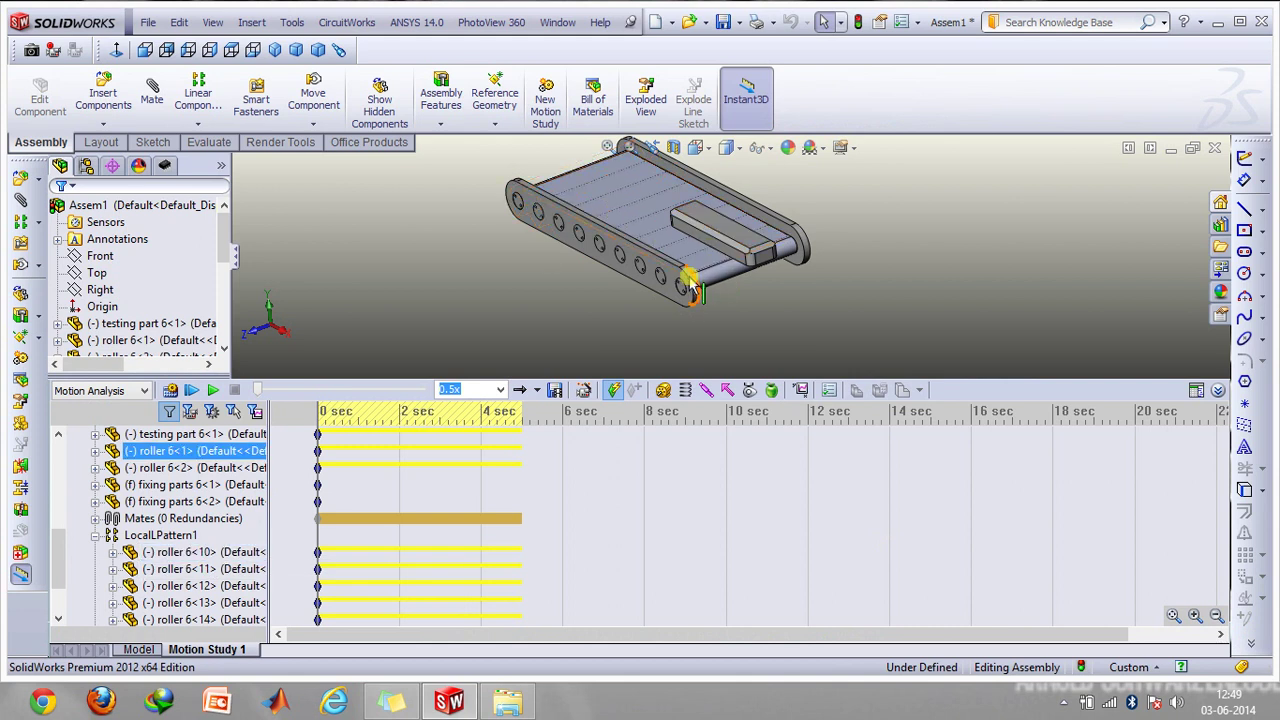
{"action": "key", "text": "Escape"}
{"action": "left_click_drag", "start_coordinate": [60, 570], "coordinate": [47, 478]}
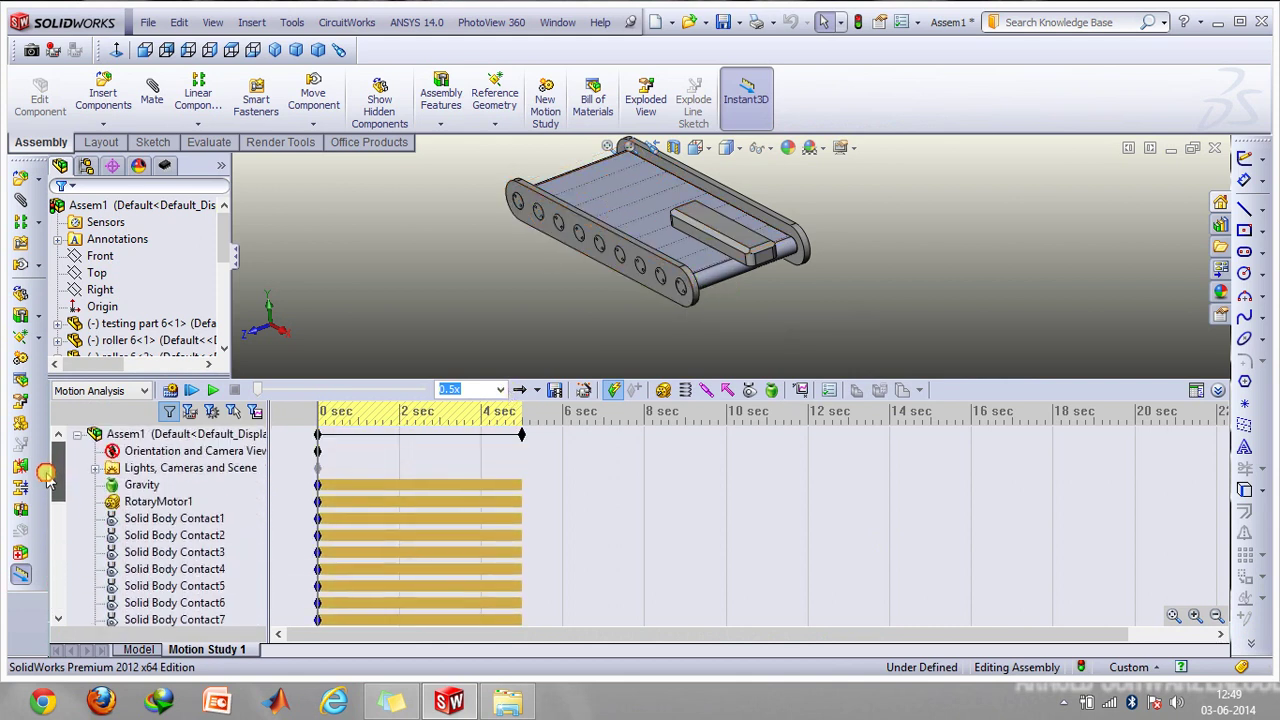
{"action": "left_click", "coordinate": [150, 501]}
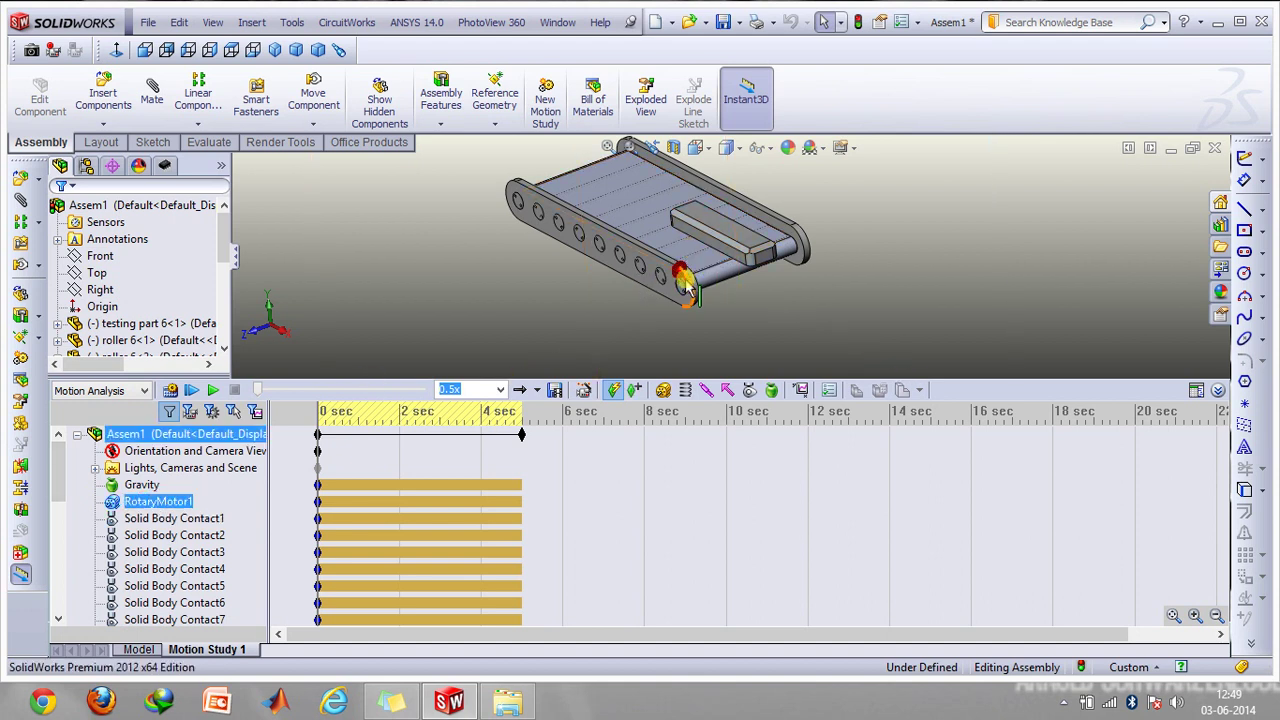
{"action": "left_click", "coordinate": [1212, 387]}
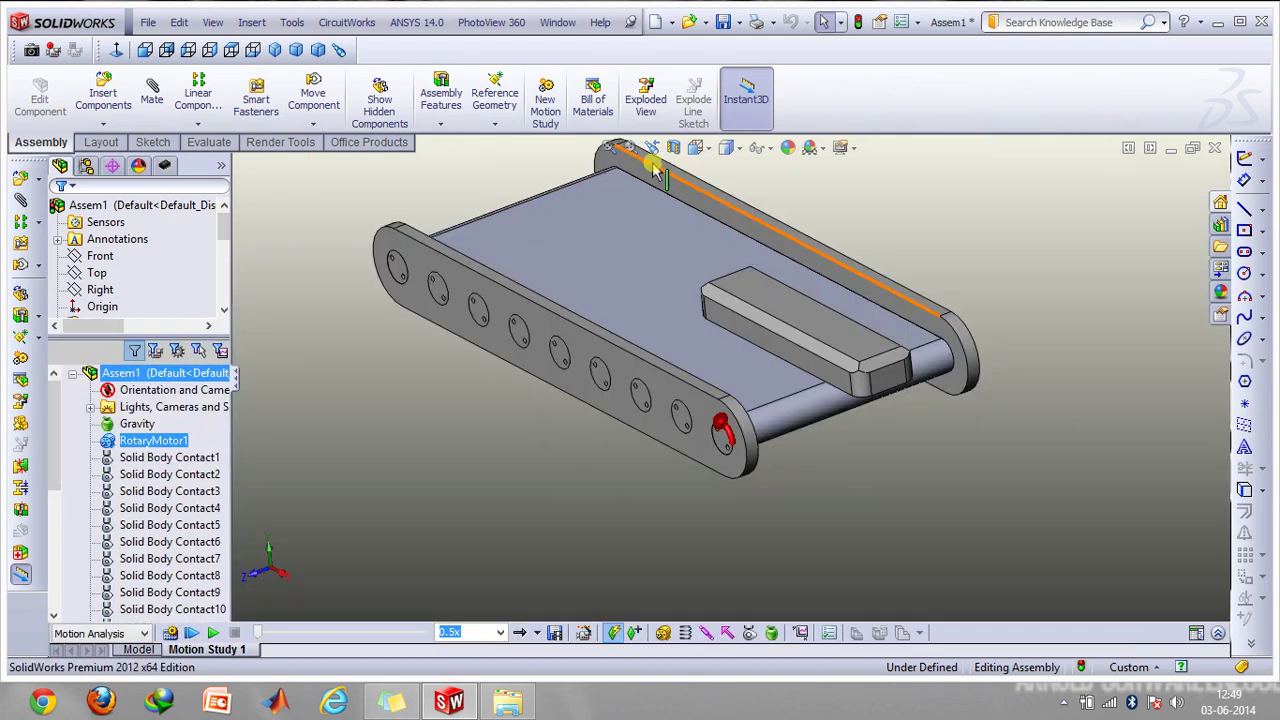
Step: Zoom to the front side plate and end roller, then start Move Component in free drag
{"action": "left_click", "coordinate": [629, 147]}
{"action": "left_click_drag", "start_coordinate": [312, 205], "coordinate": [834, 486]}
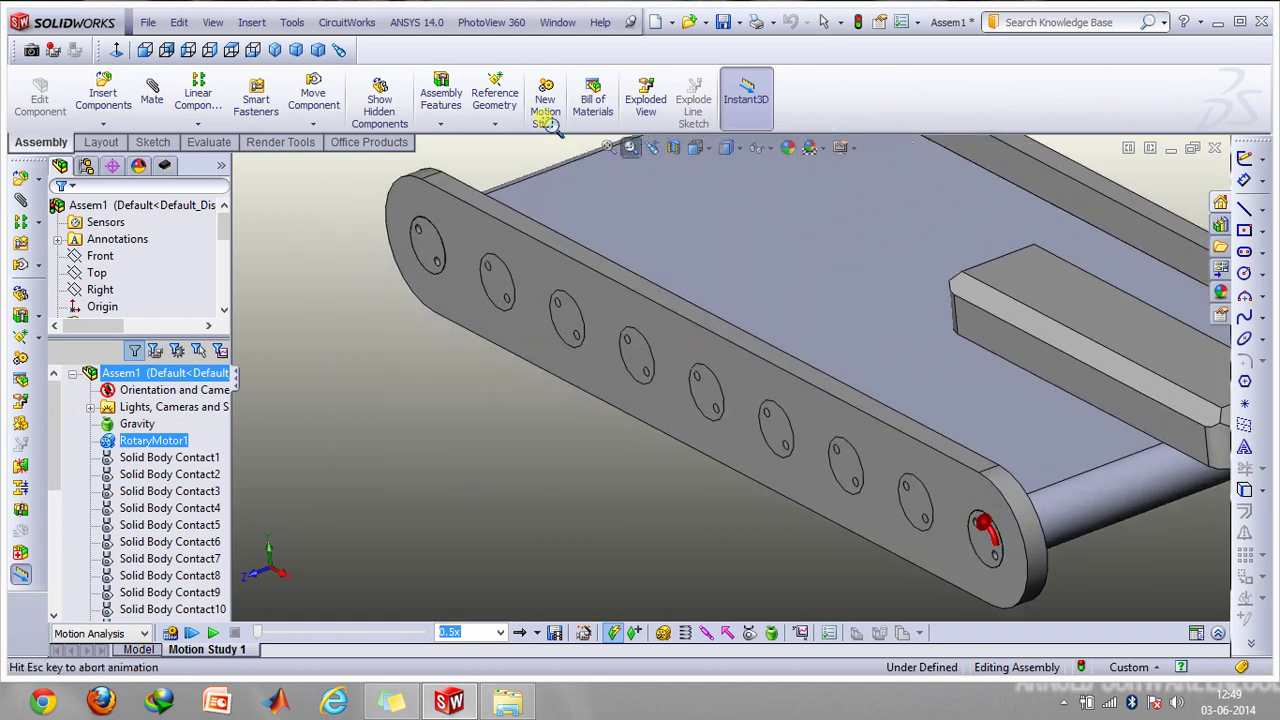
{"action": "left_click", "coordinate": [313, 124]}
{"action": "left_click", "coordinate": [335, 143]}
Step: Drag the end roller around its axis twice so the pins turn with it, then confirm
{"action": "left_click", "coordinate": [990, 532]}
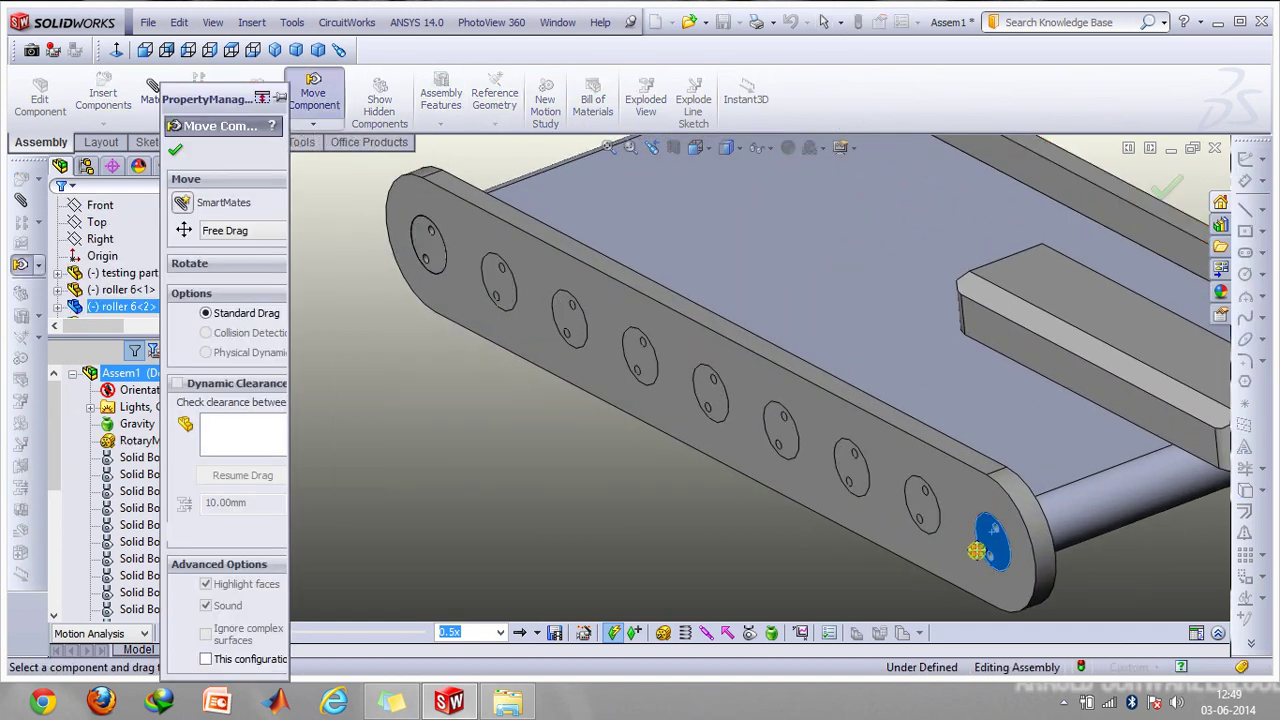
{"action": "mouse_move", "coordinate": [988, 553]}
{"action": "left_mouse_down"}
{"action": "mouse_move", "coordinate": [1008, 535]}
{"action": "mouse_move", "coordinate": [992, 525]}
{"action": "mouse_move", "coordinate": [975, 540]}
{"action": "mouse_move", "coordinate": [1006, 551]}
{"action": "mouse_move", "coordinate": [955, 528]}
{"action": "mouse_move", "coordinate": [975, 550]}
{"action": "mouse_move", "coordinate": [1005, 545]}
{"action": "left_mouse_up"}
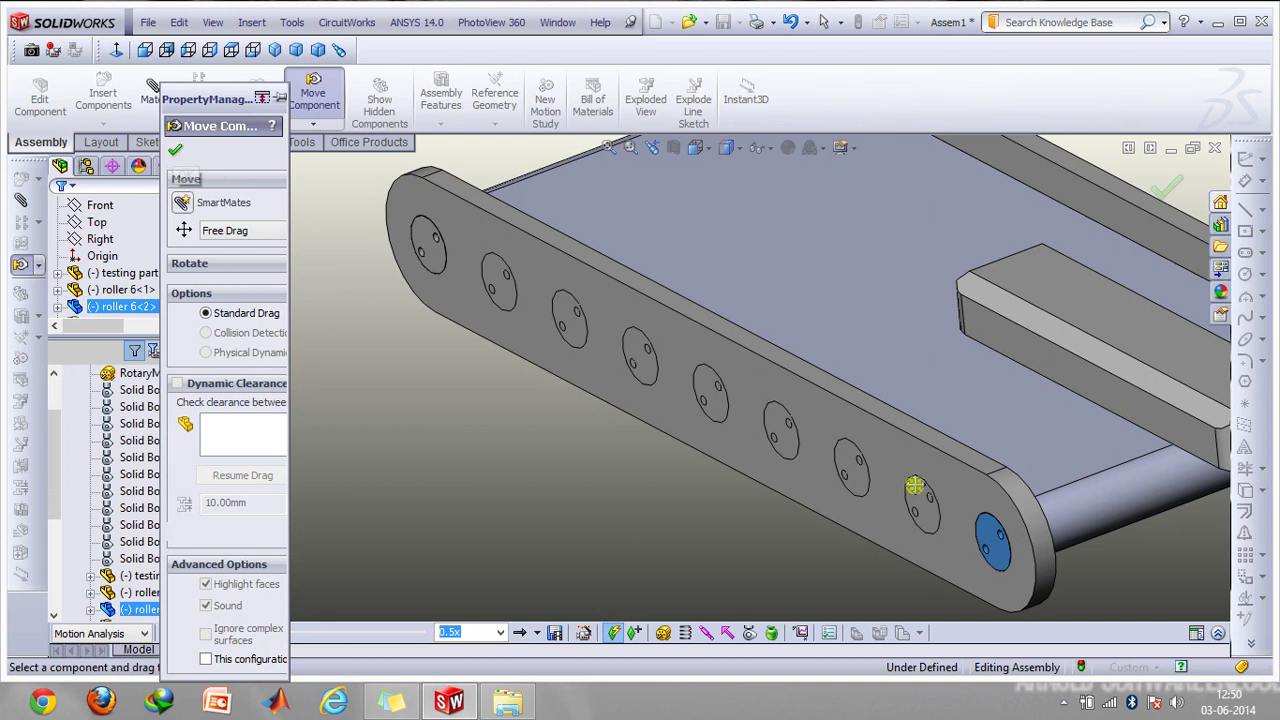
{"action": "mouse_move", "coordinate": [971, 543]}
{"action": "left_mouse_down"}
{"action": "mouse_move", "coordinate": [981, 551]}
{"action": "mouse_move", "coordinate": [976, 516]}
{"action": "mouse_move", "coordinate": [980, 551]}
{"action": "mouse_move", "coordinate": [945, 521]}
{"action": "mouse_move", "coordinate": [1028, 547]}
{"action": "mouse_move", "coordinate": [995, 520]}
{"action": "mouse_move", "coordinate": [1025, 572]}
{"action": "mouse_move", "coordinate": [980, 532]}
{"action": "left_mouse_up"}
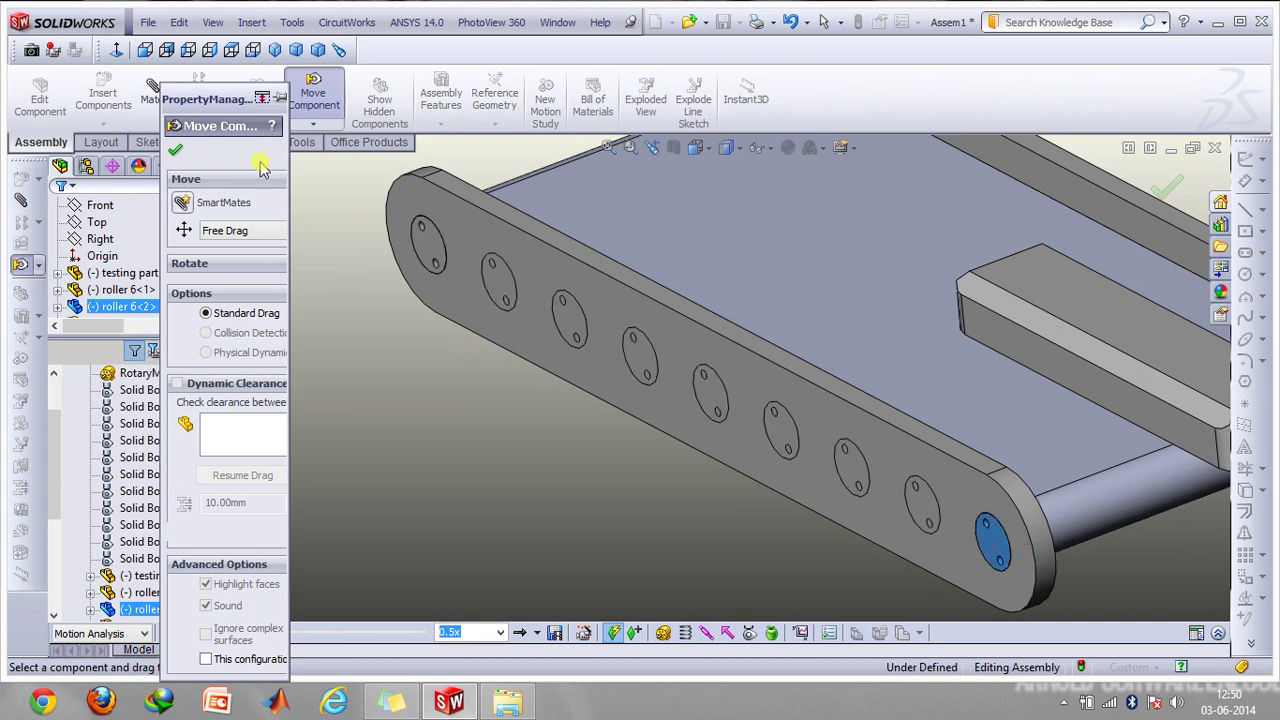
{"action": "left_click", "coordinate": [180, 151]}
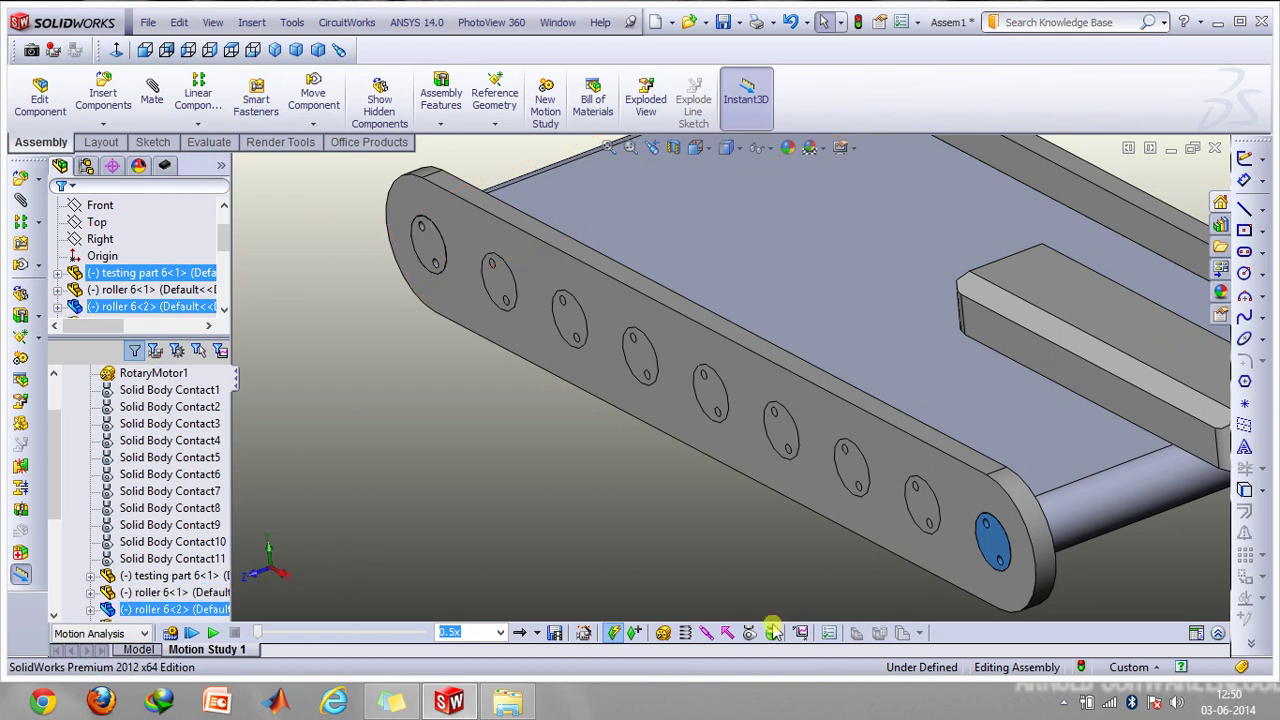
Step: Play Motion Study 1 so the belt moves the testing block off the conveyor
{"action": "left_click", "coordinate": [195, 632]}
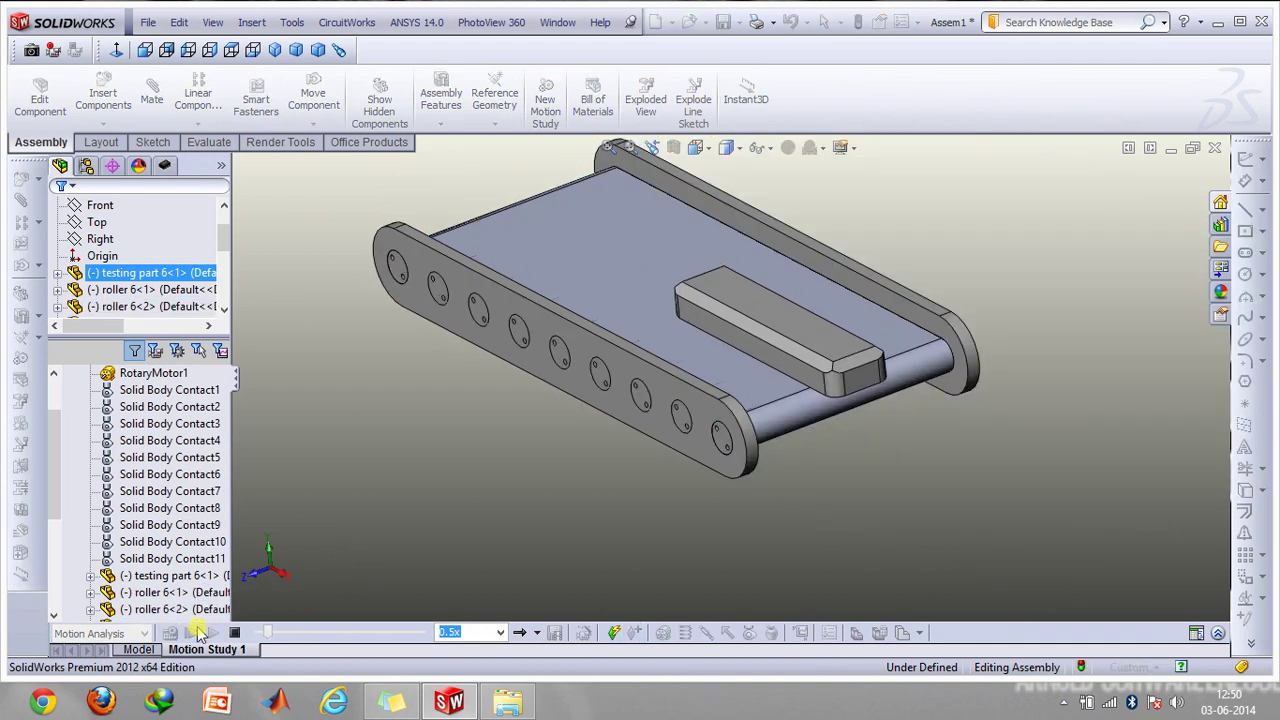